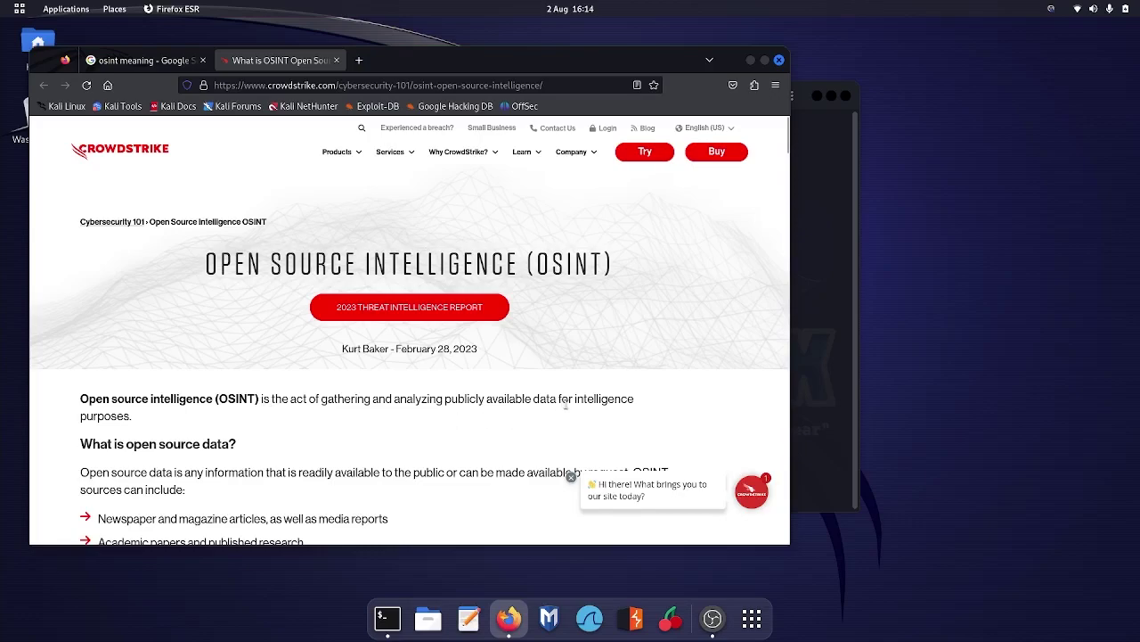
Scroll through the CrowdStrike OSINT article in Firefox
scroll(321, 359, "down", 10)
scroll(222, 294, "up", 10)
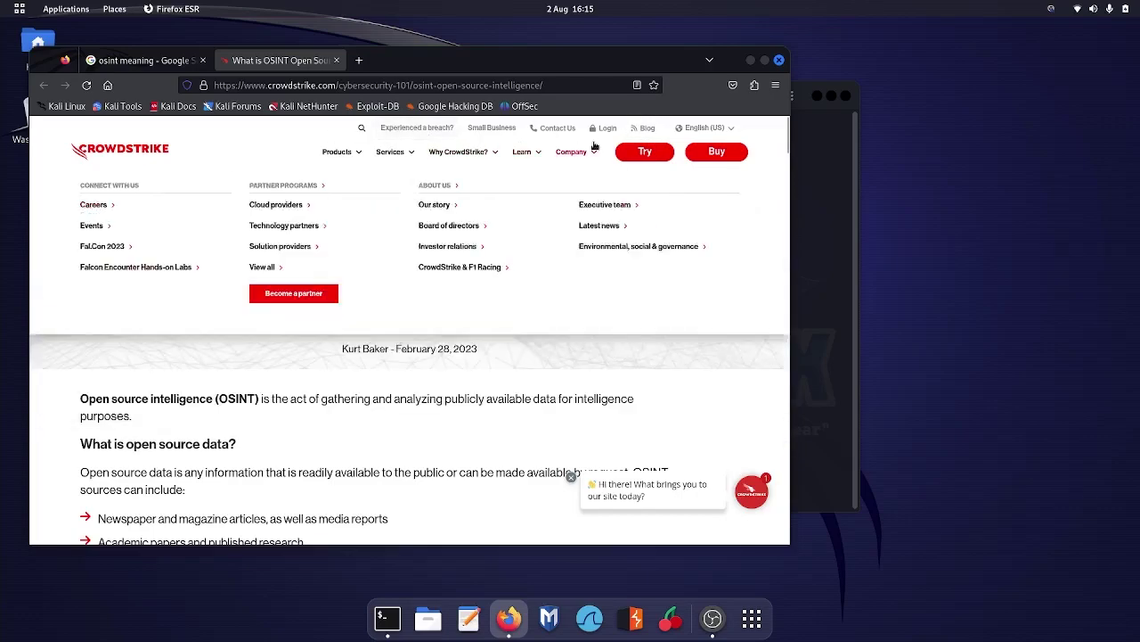
Hide Firefox and become root in the terminal with sudo su
key("super+h")
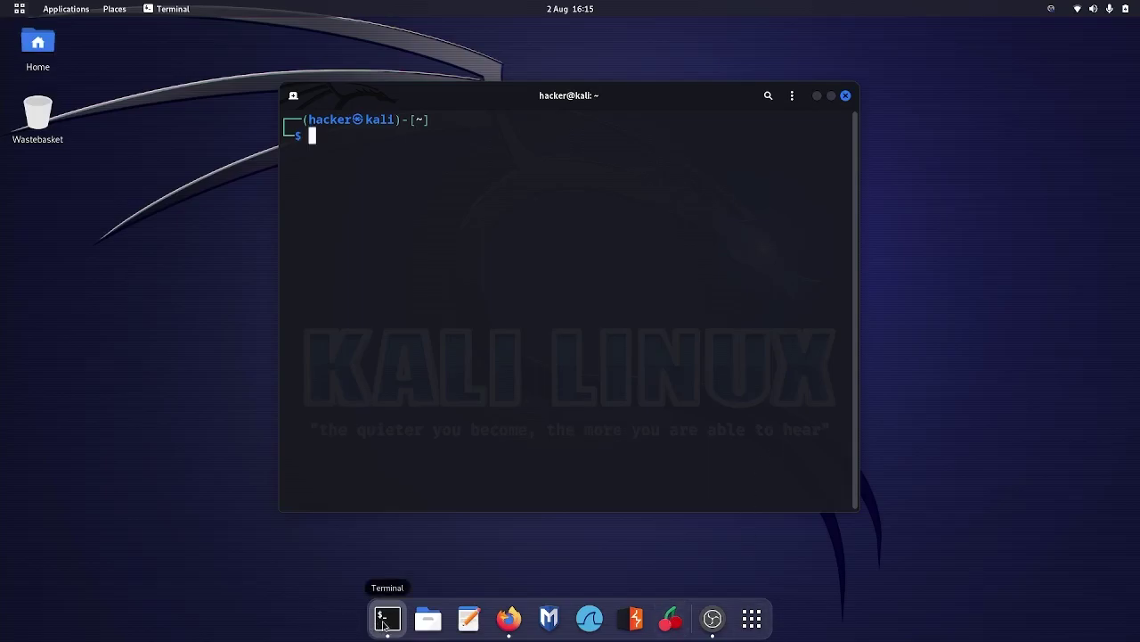
type("sudo su")
key("Return")
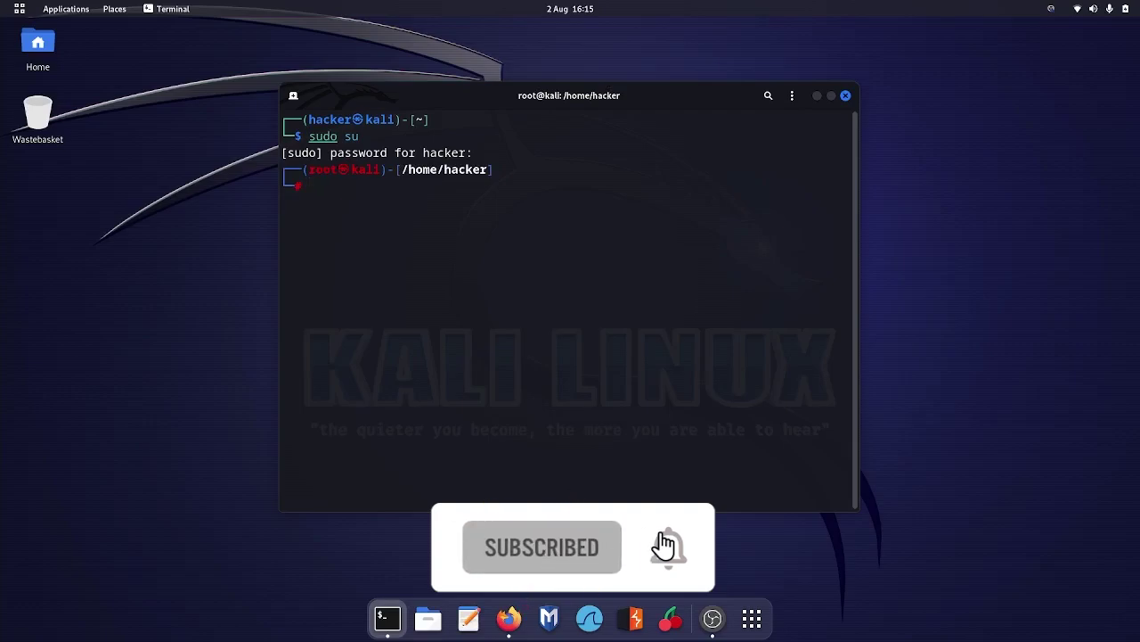
Run the suggested apt-get update;apt-get full-upgrade -y as root
type("exit")
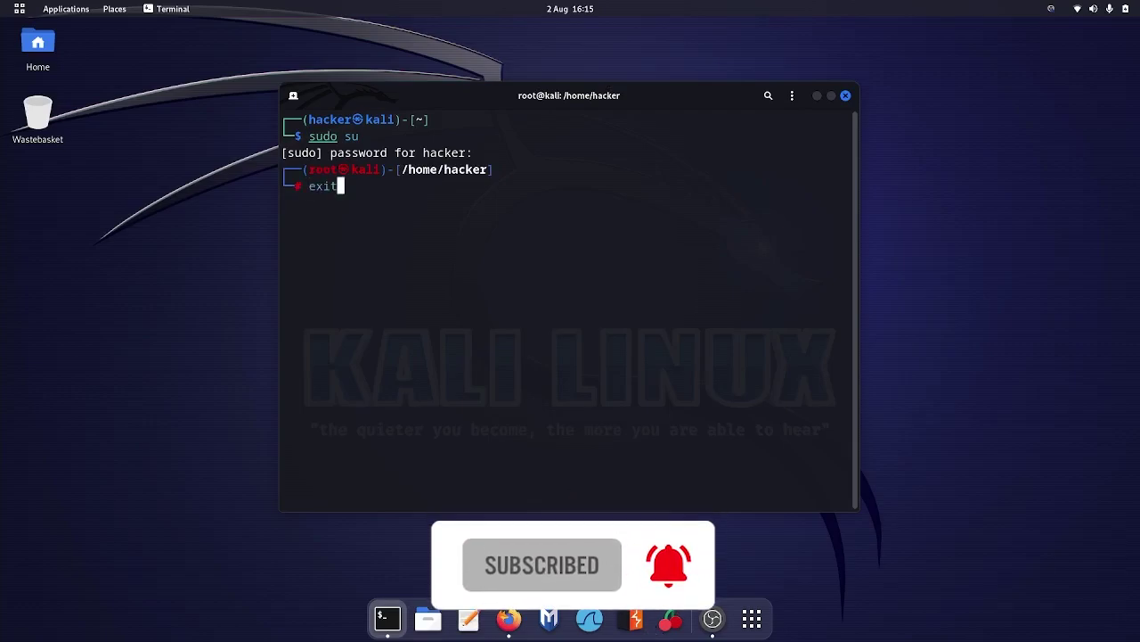
key("BackSpace")
key("BackSpace")
key("BackSpace")
key("BackSpace")
type("apt")
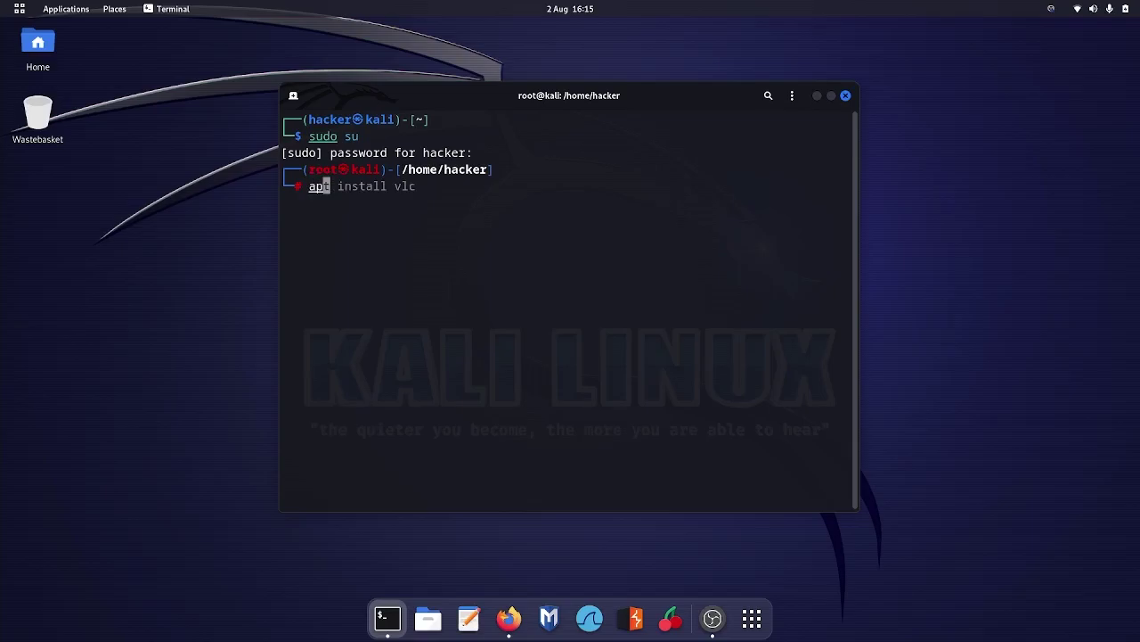
type("-")
key("Right")
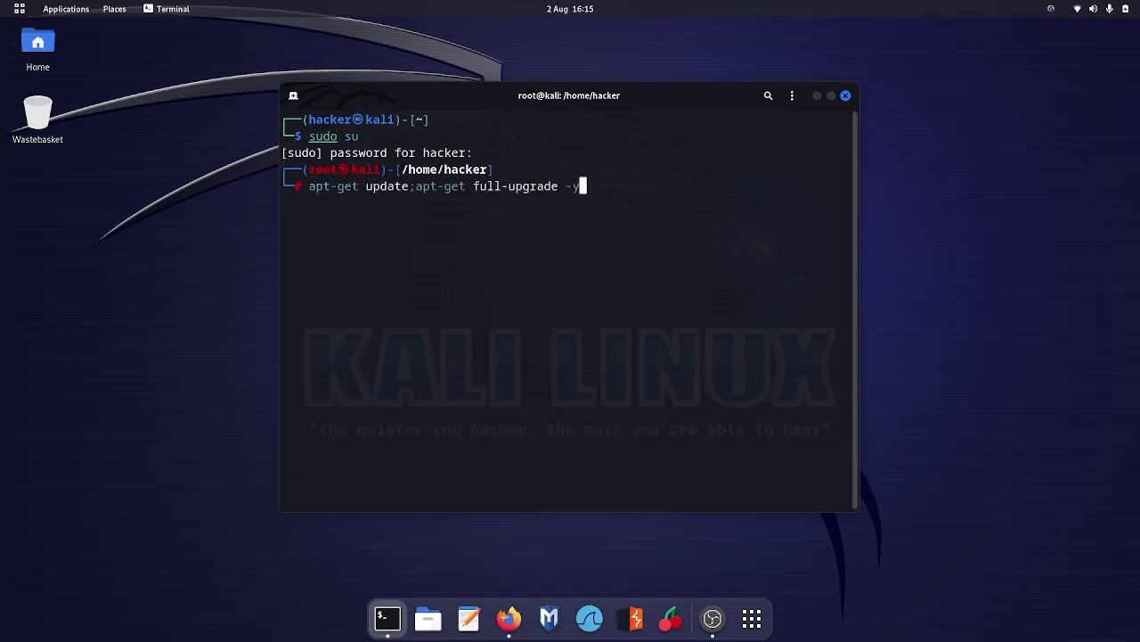
key("Return")
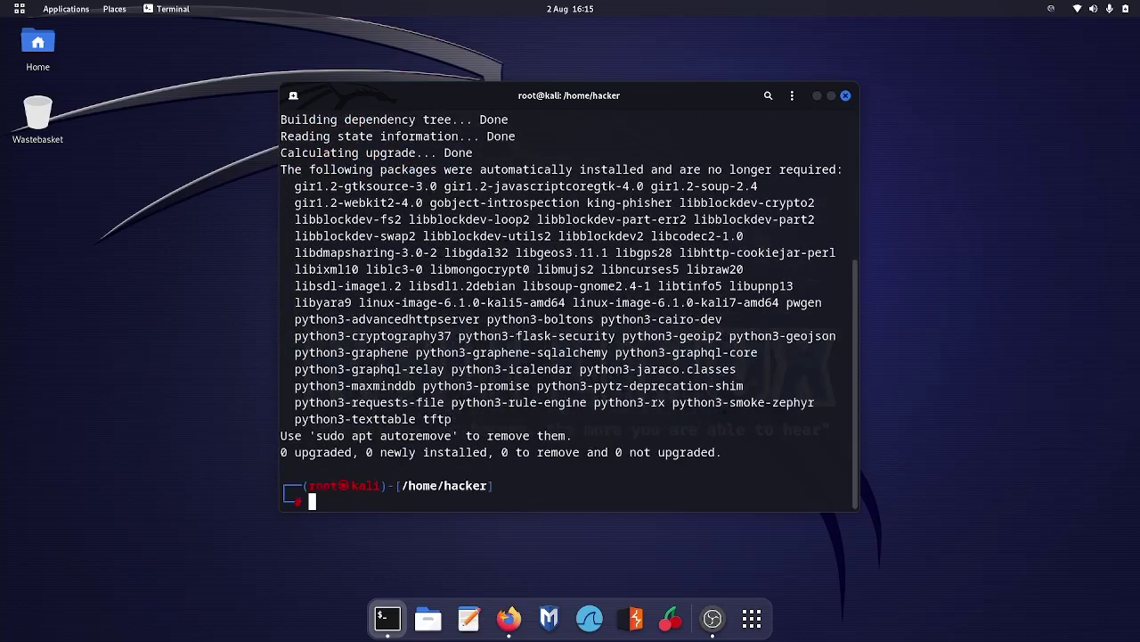
Exit the root shell and the terminal so only the desktop remains
type("exit")
key("Return")
type("edit")
key("Return")
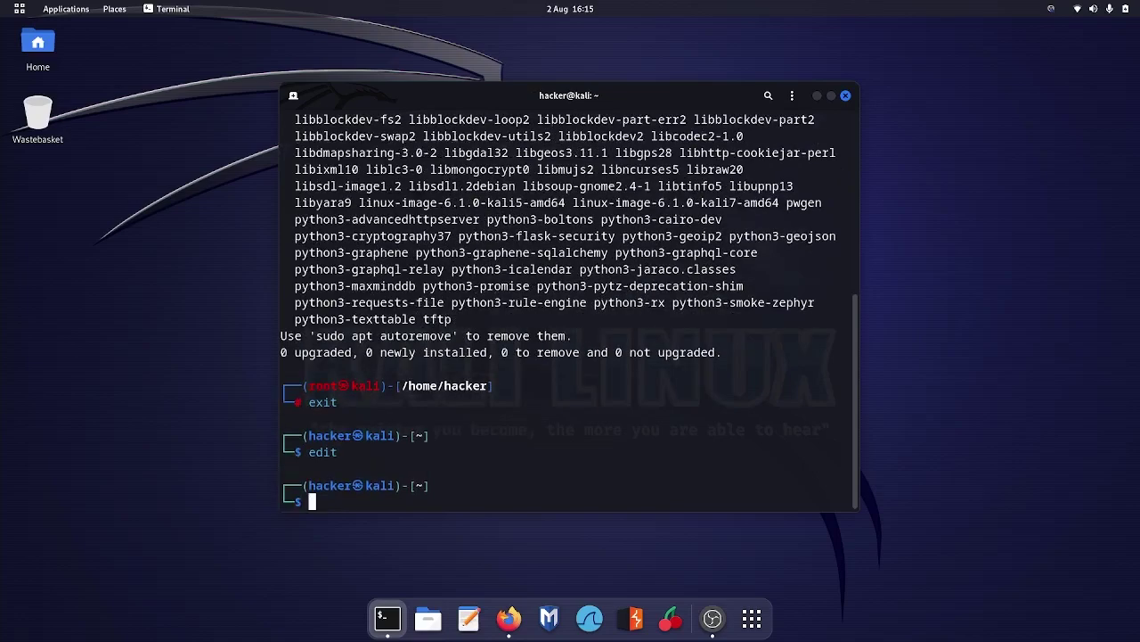
type("exit")
key("Return")
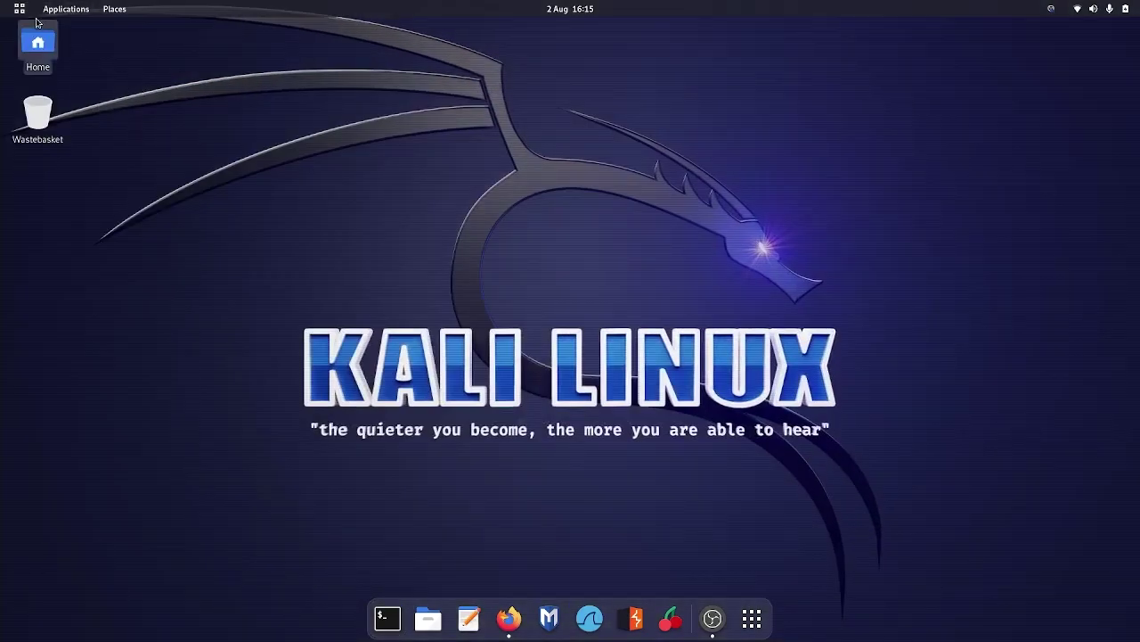
Browse the Applications menu's 01 - Information Gathering category, then dismiss it
left_click(53, 9)
mouse_move(55, 60)
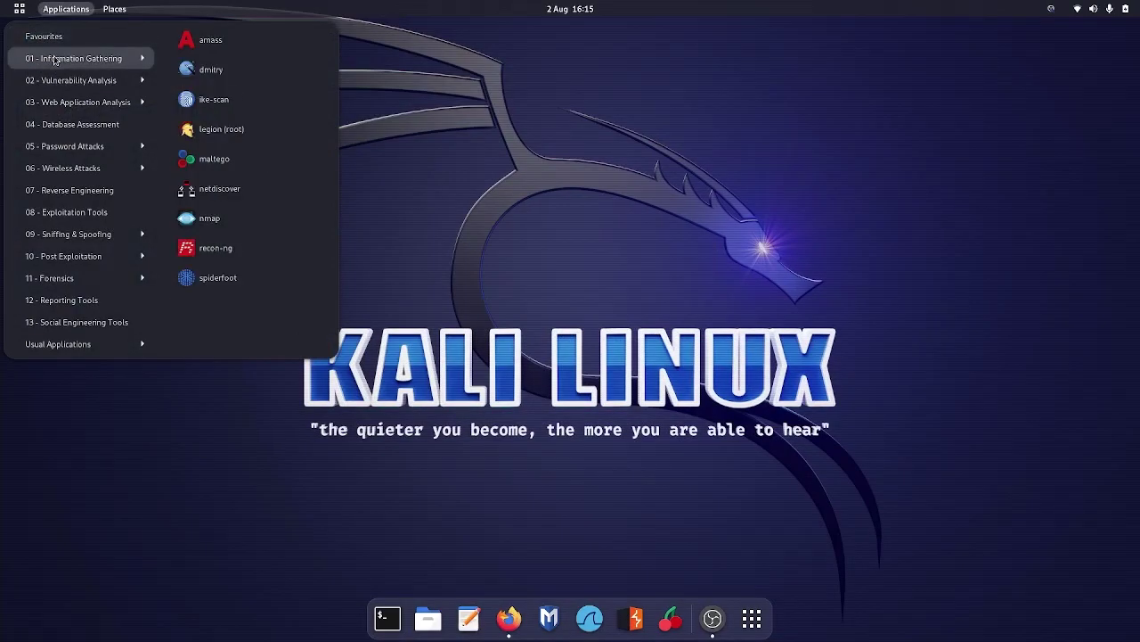
mouse_move(119, 79)
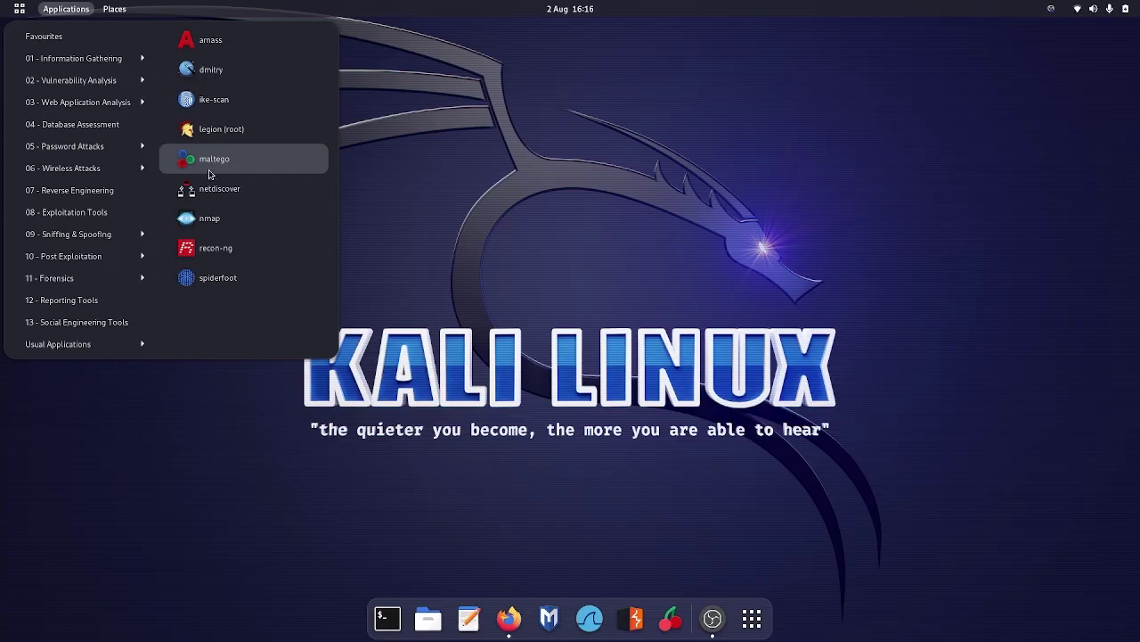
mouse_move(147, 166)
mouse_move(134, 59)
left_click(419, 262)
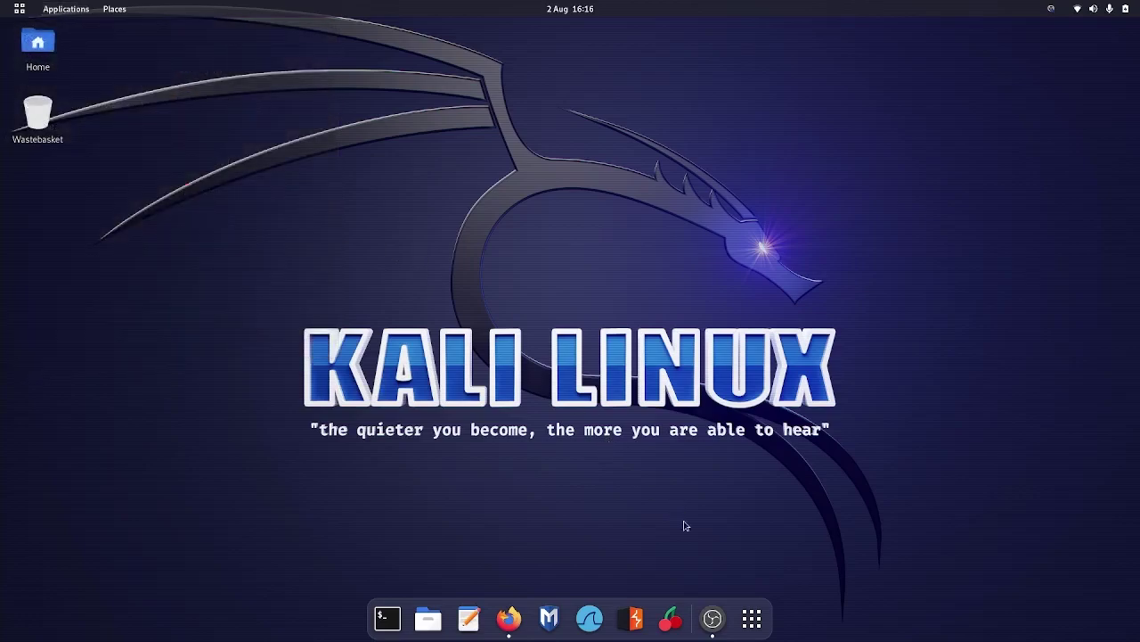
Search the app grid for 'malte' and launch Maltego
left_click(752, 618)
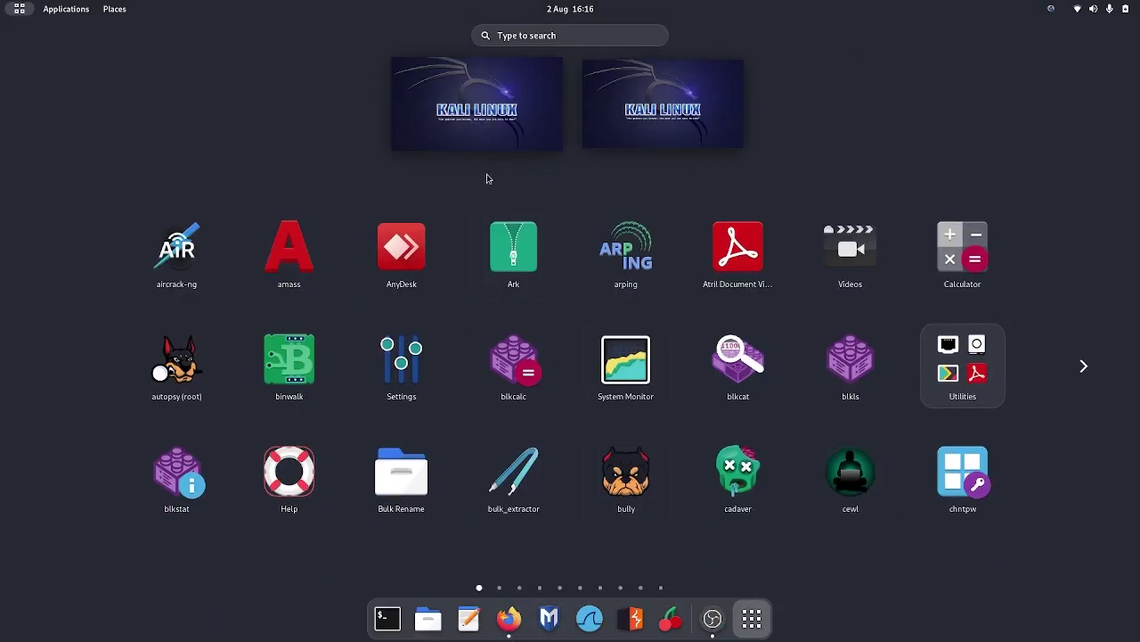
left_click(530, 35)
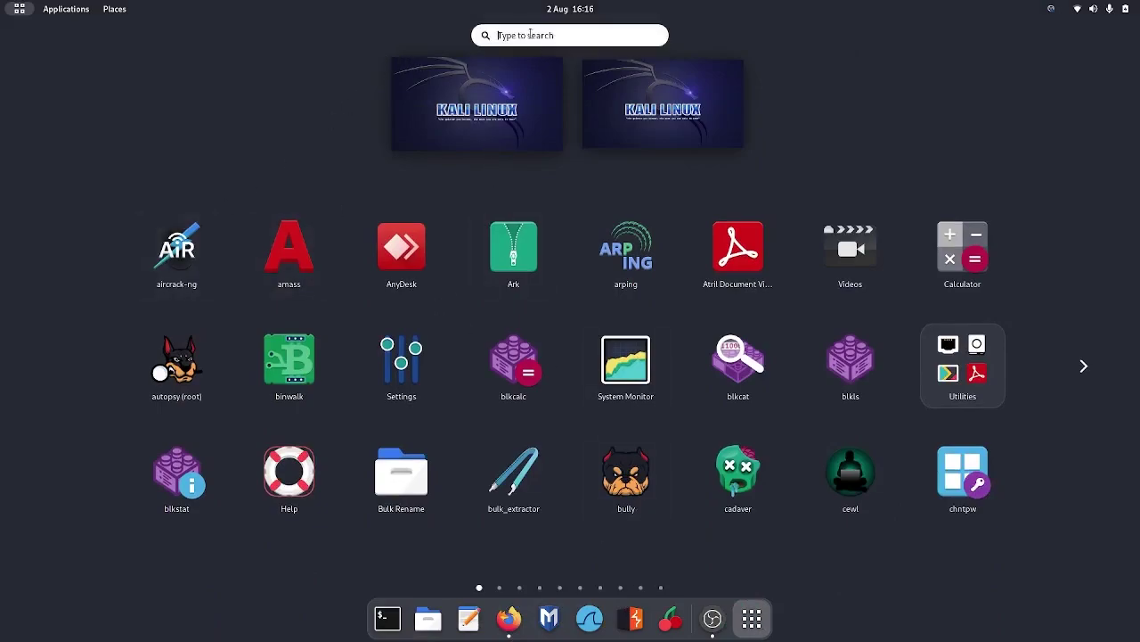
type("malte")
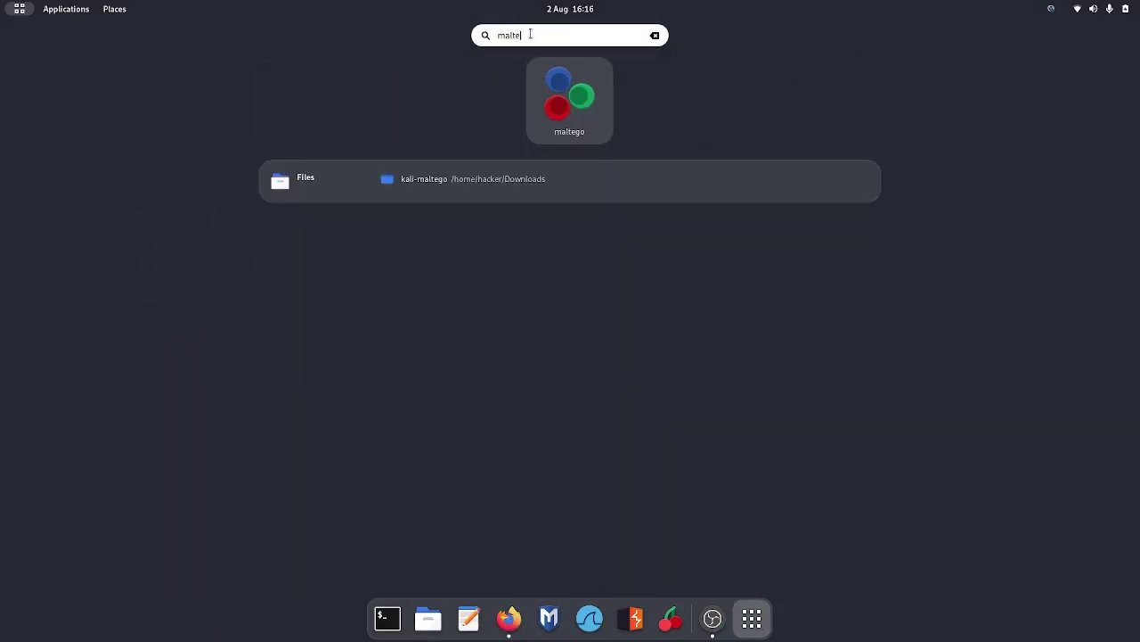
left_click(605, 100)
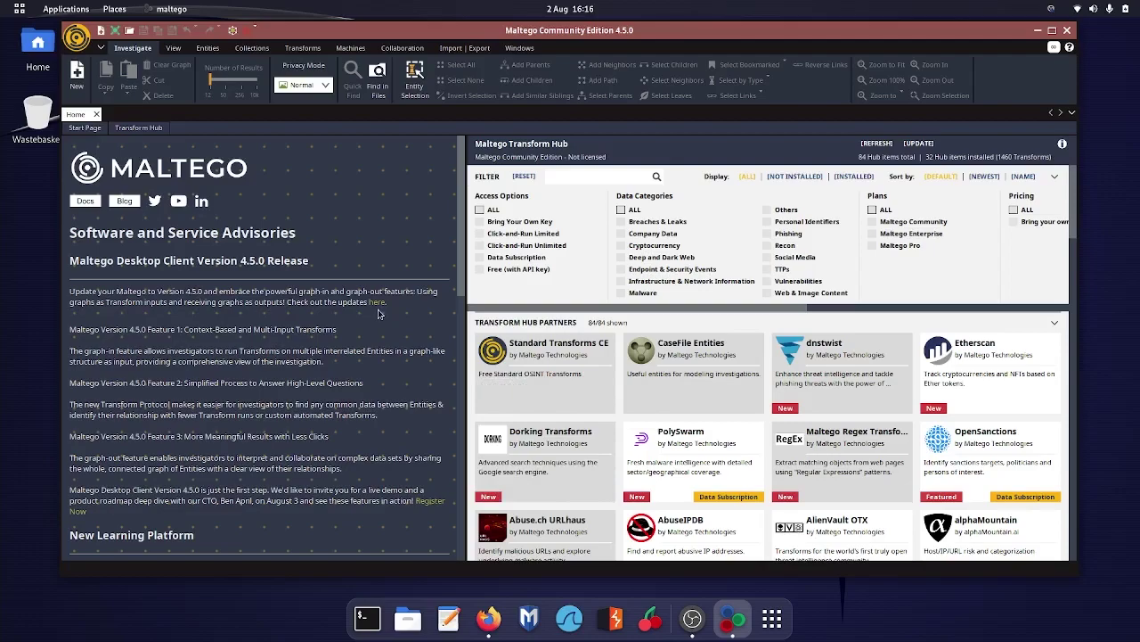
Look over the Transform Hub partner listings on the Maltego start page
mouse_move(568, 410)
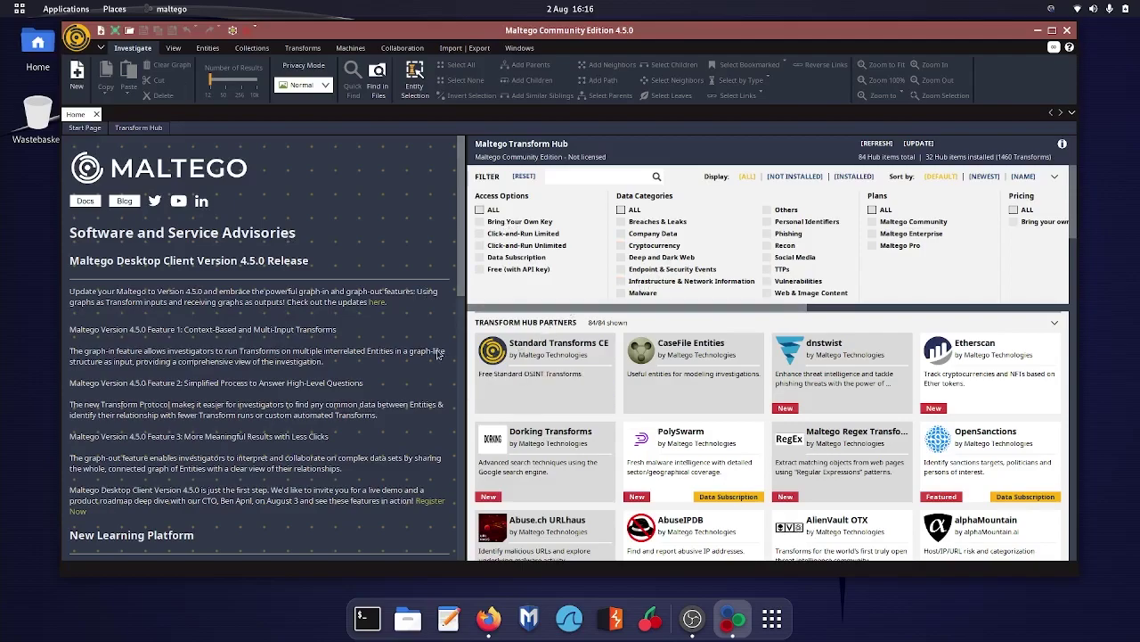
mouse_move(726, 438)
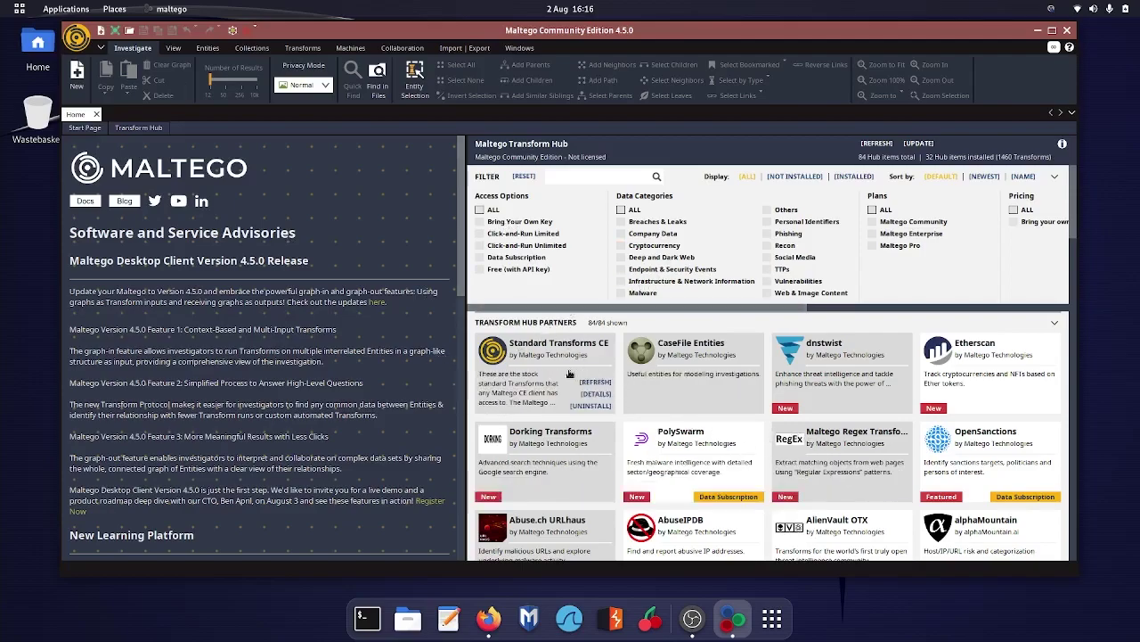
scroll(722, 449, "down", 1)
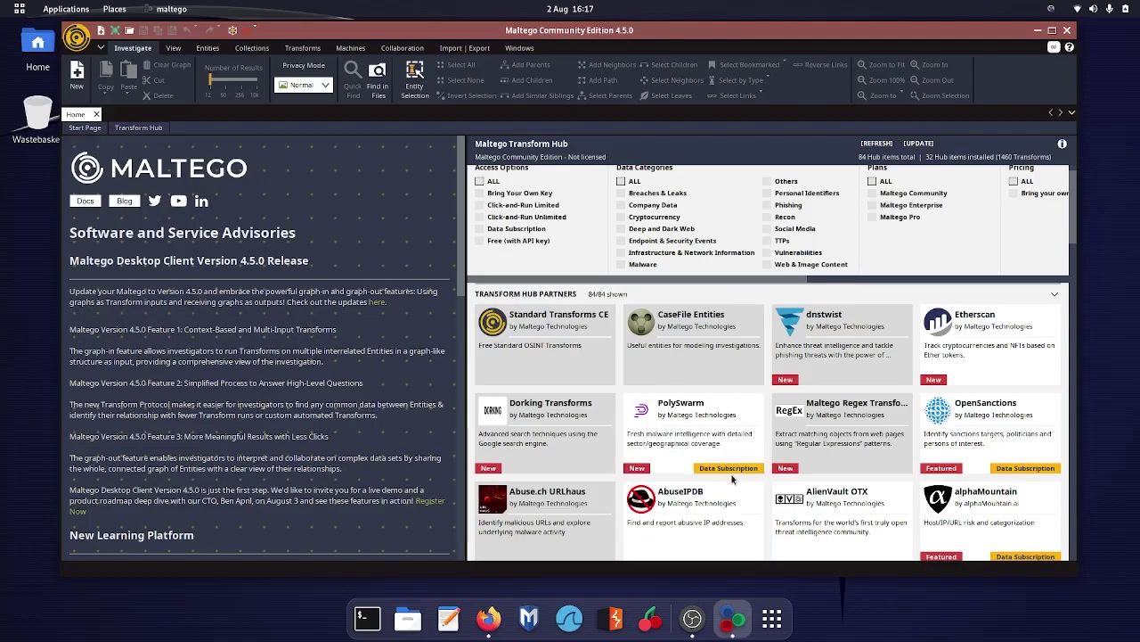
mouse_move(973, 428)
scroll(974, 437, "up", 1)
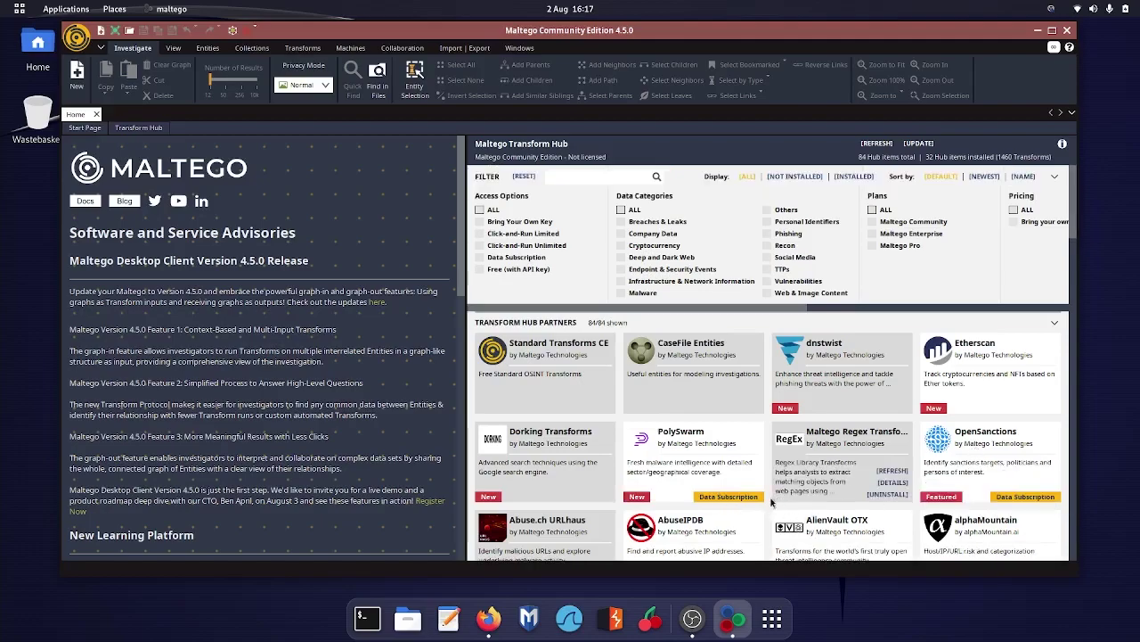
scroll(748, 455, "down", 4)
scroll(748, 450, "up", 4)
mouse_move(662, 393)
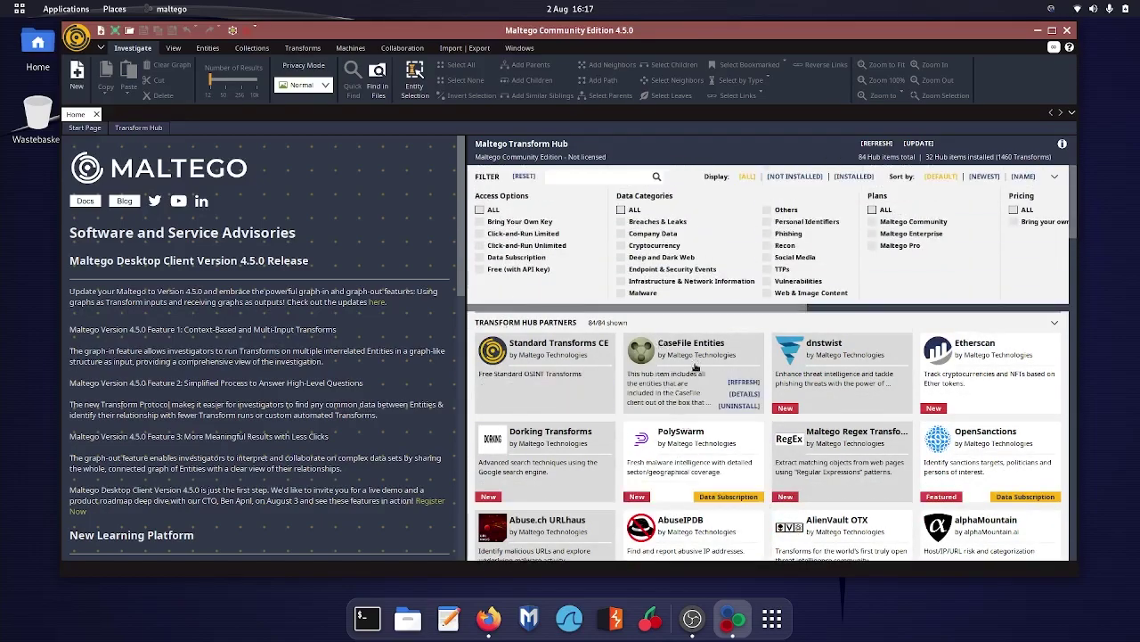
mouse_move(659, 475)
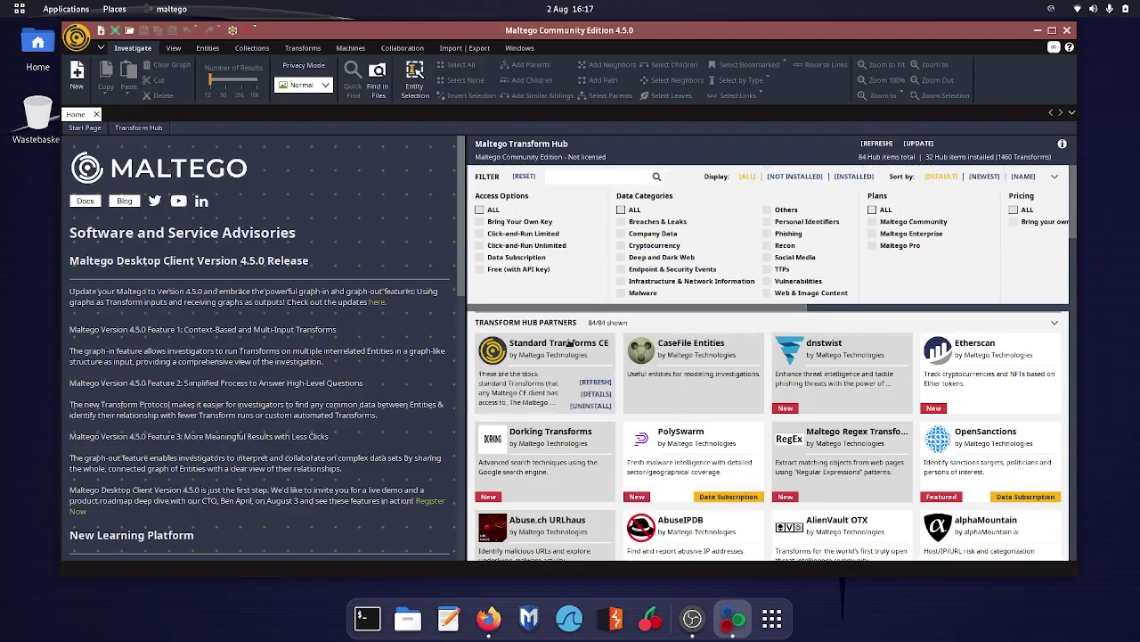
Filter the hub to 'Free (with API key)' partners, then remove that filter
left_click(479, 209)
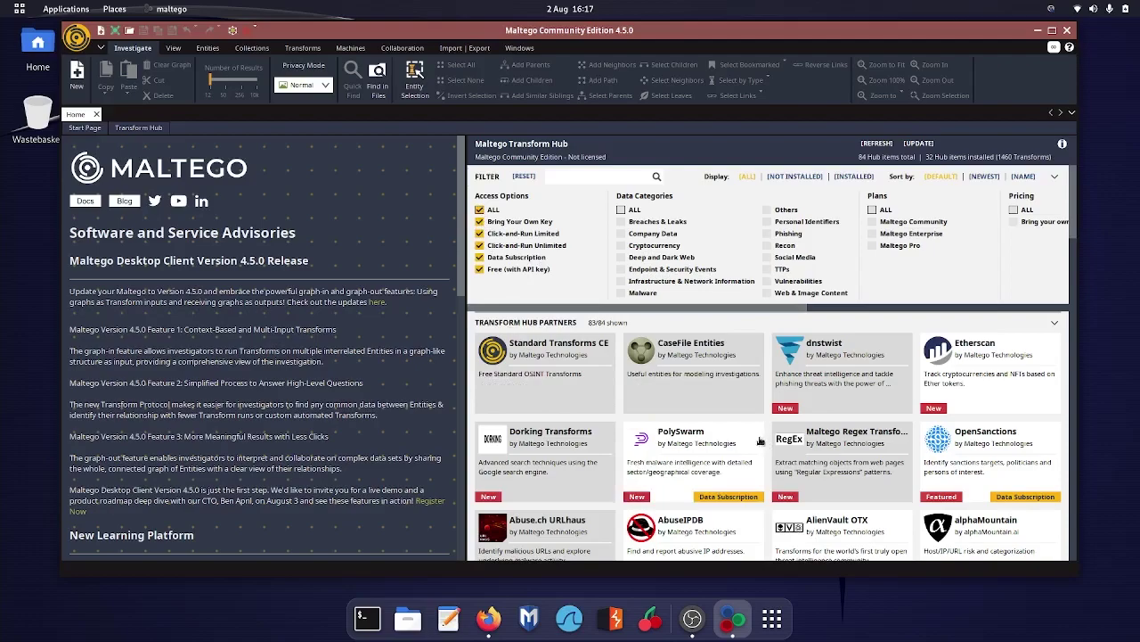
left_click(486, 270)
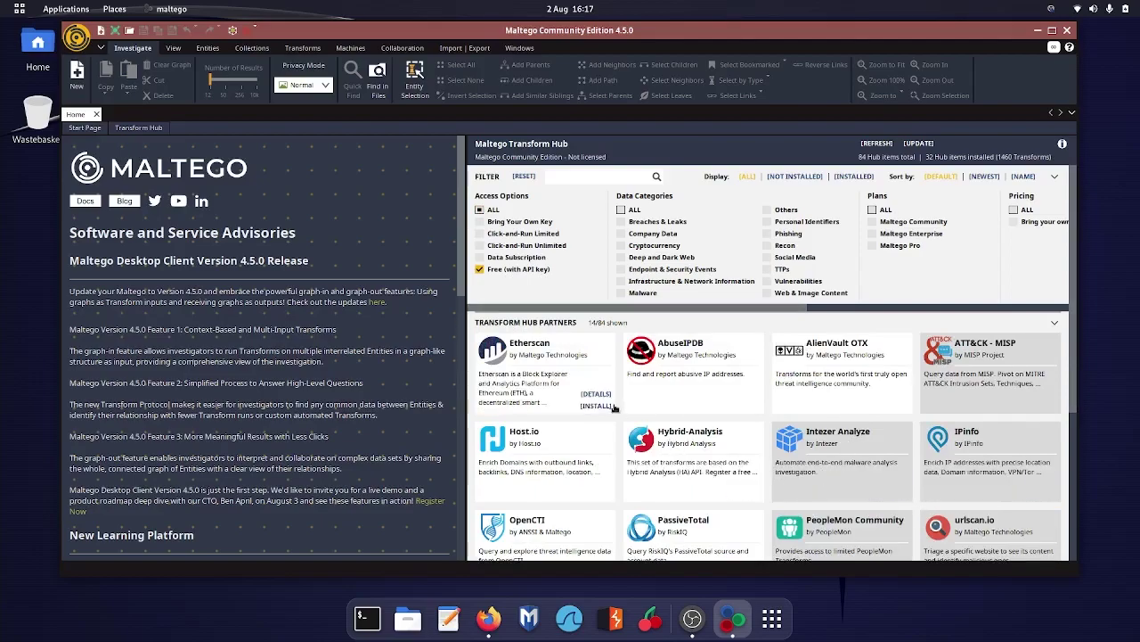
mouse_move(824, 349)
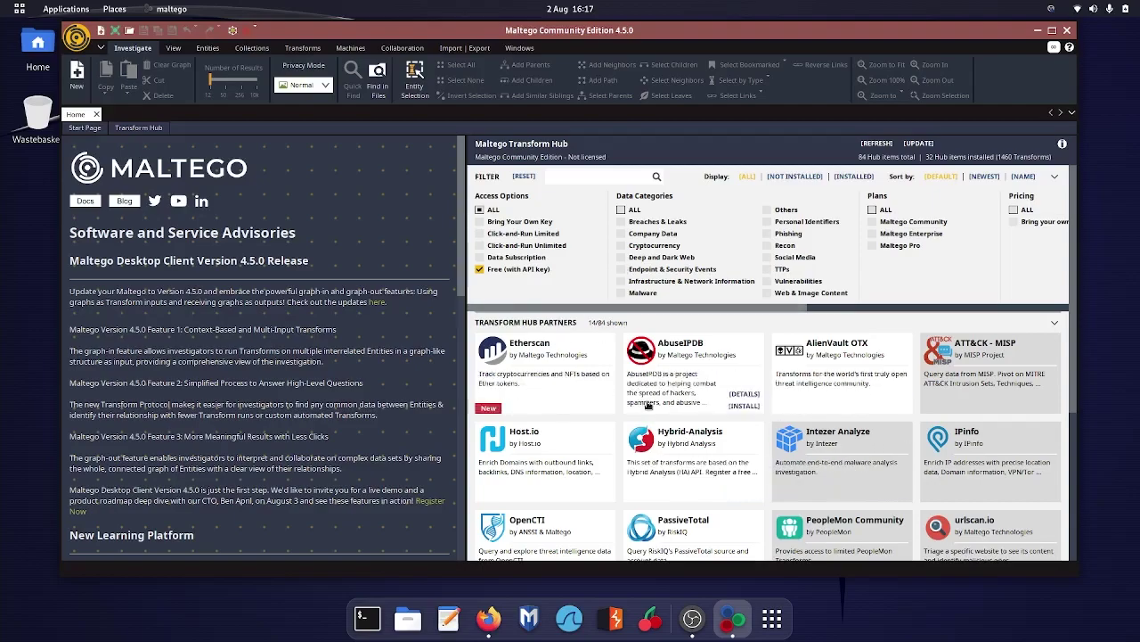
left_click(480, 268)
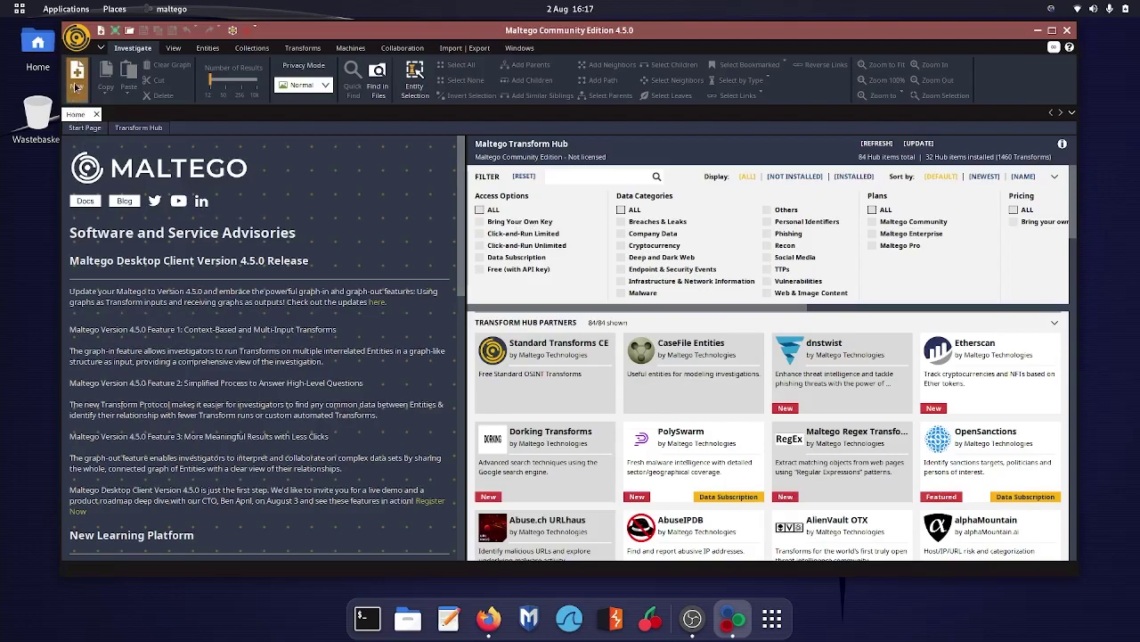
Create a new graph and place a Person entity found by searching the palette for 'person'
left_click(77, 86)
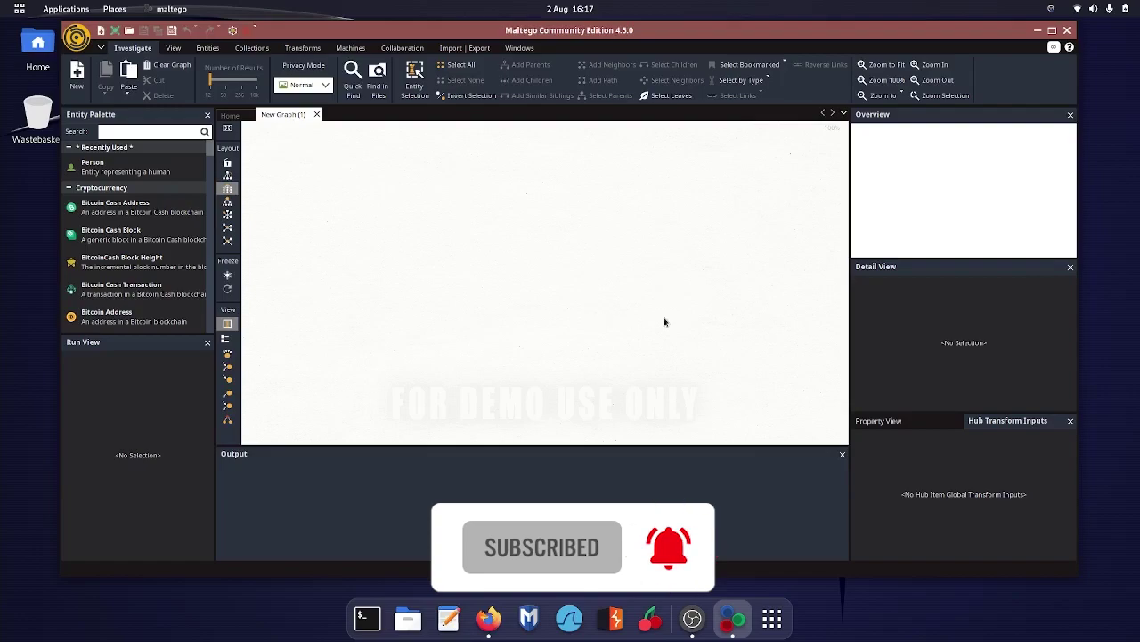
left_click(122, 132)
type("person")
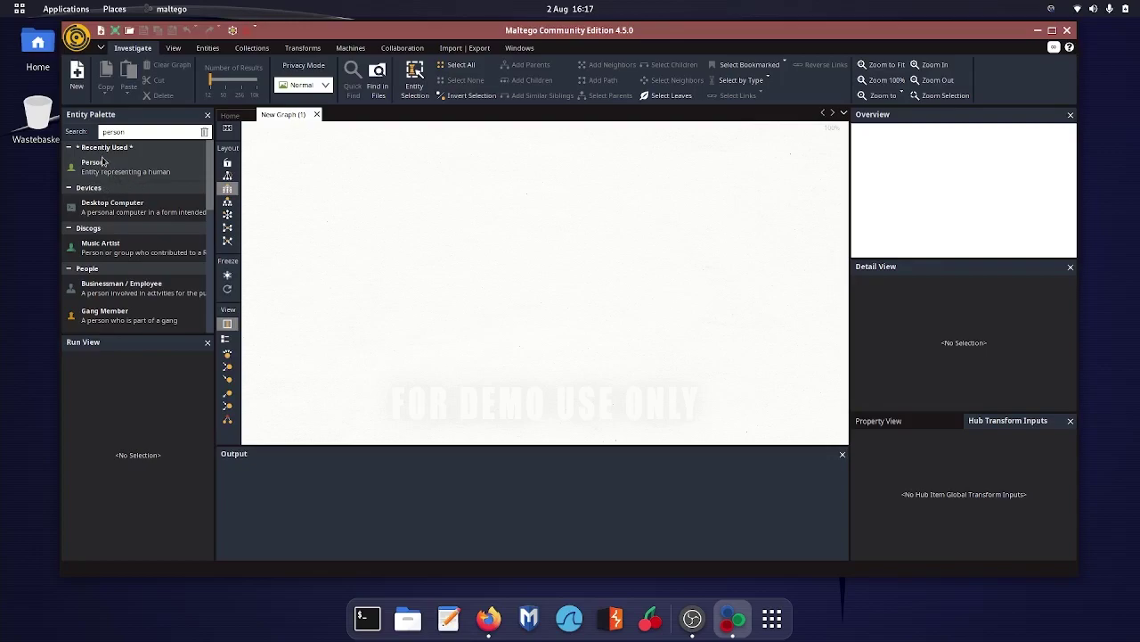
left_click_drag(102, 162, 539, 198)
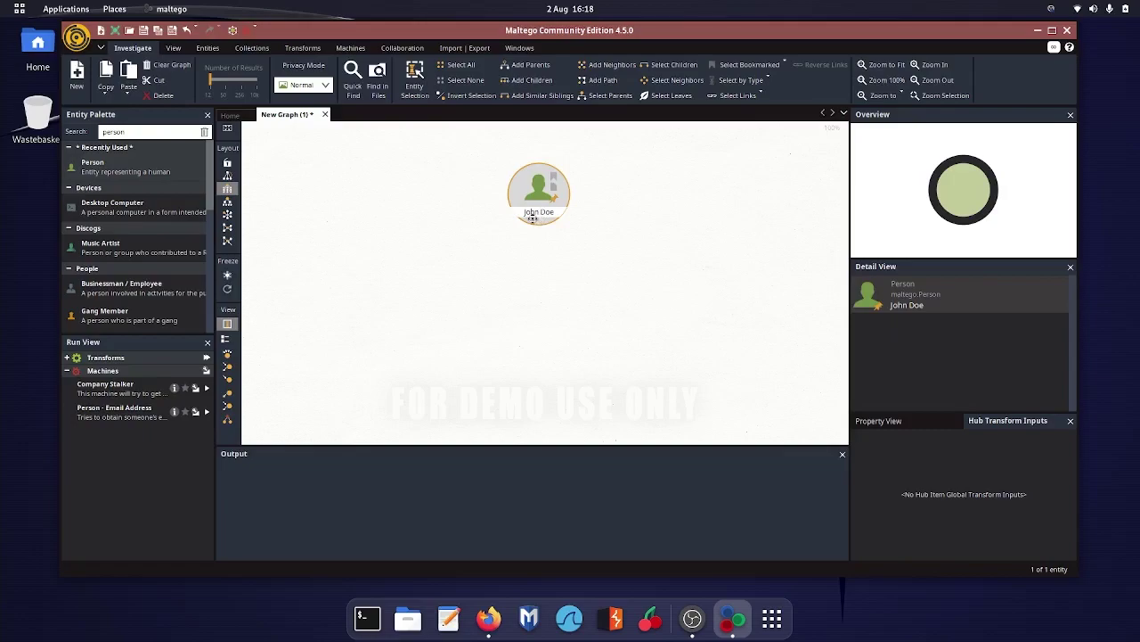
Replace the Person entity's John Doe full name with the target's name and confirm
double_click(904, 299)
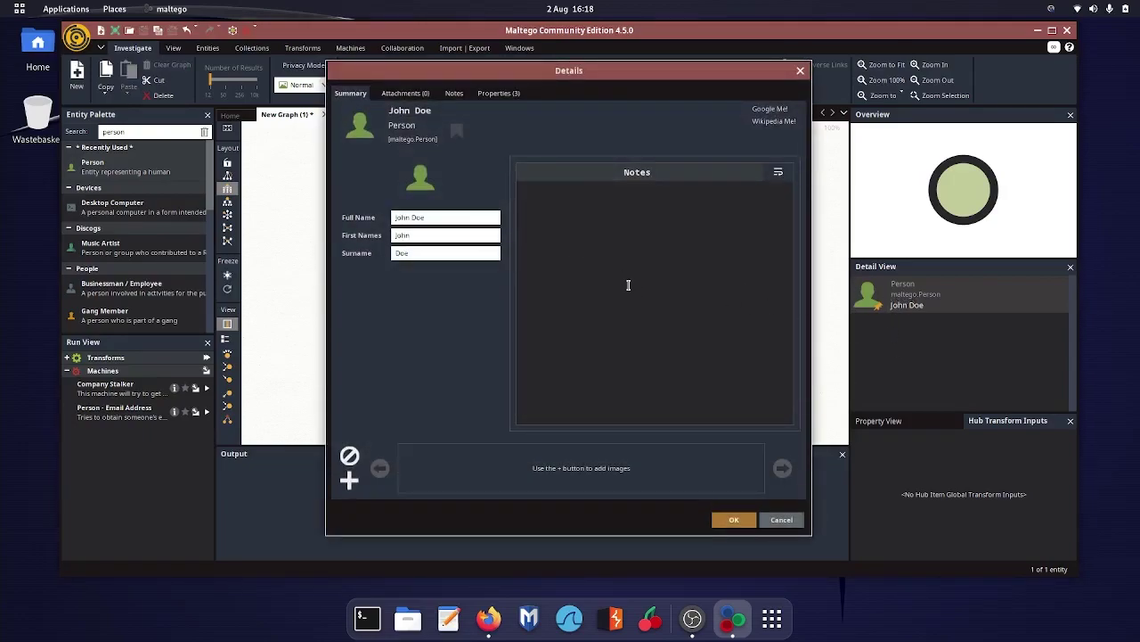
left_click_drag(426, 221, 385, 219)
key("BackSpace")
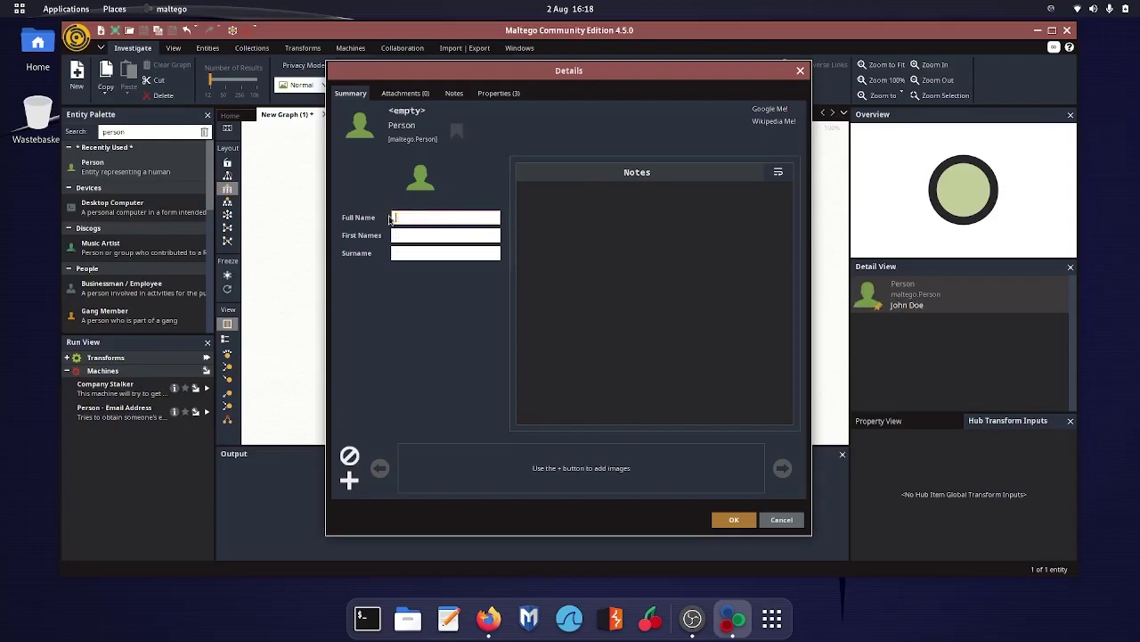
type("MA")
key("BackSpace")
key("BackSpace")
type("mark zuckerberg")
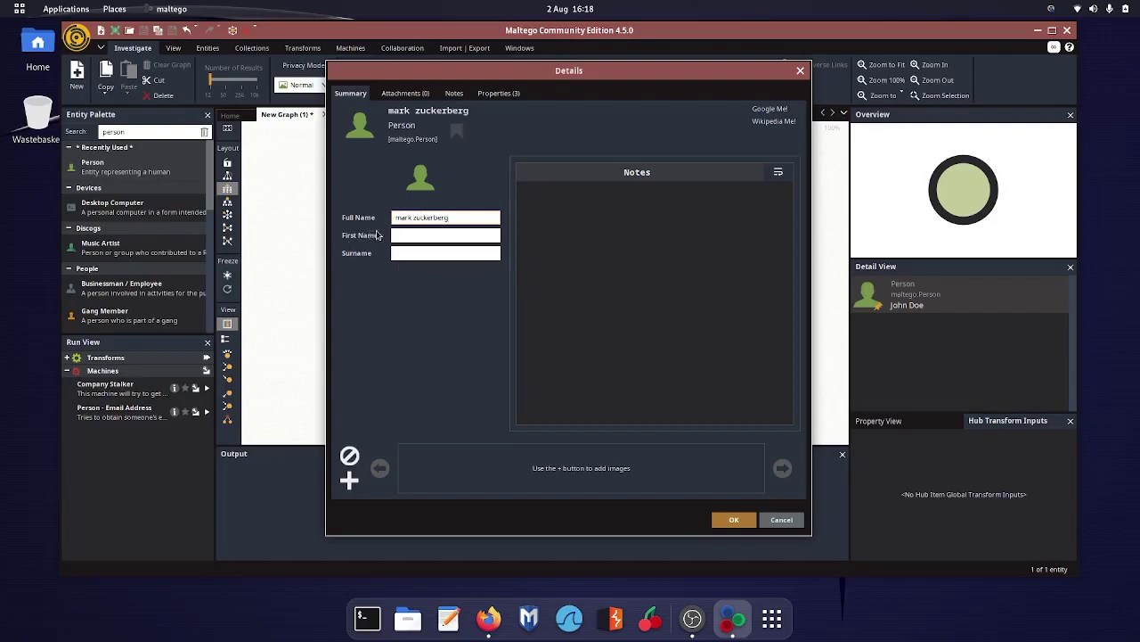
left_click(730, 520)
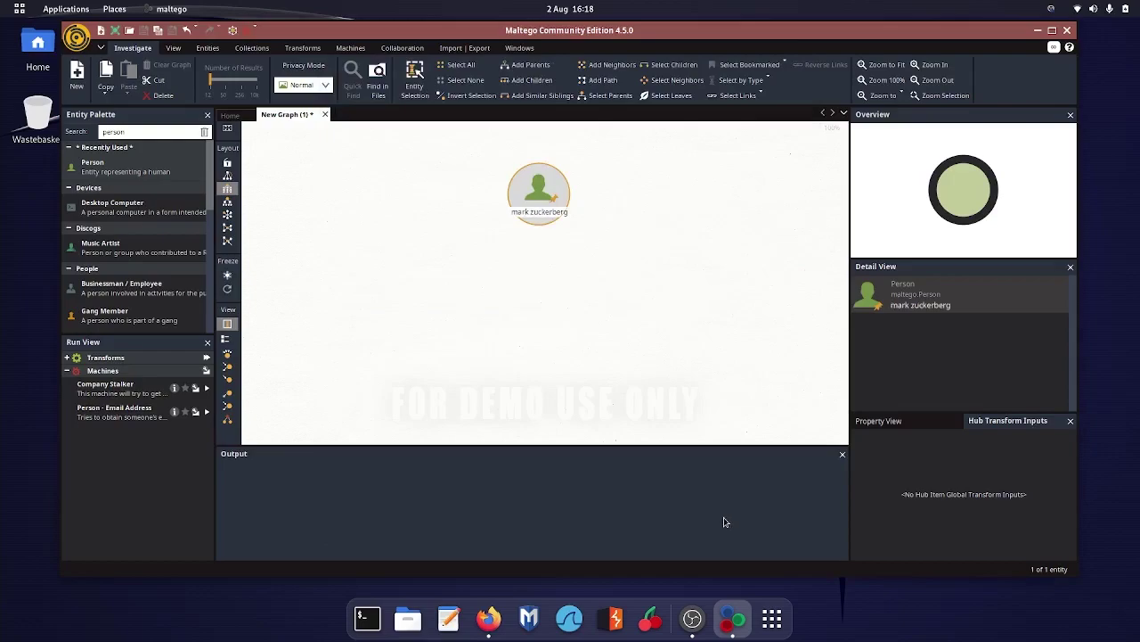
Run All Transforms on the target person node
right_click(530, 202)
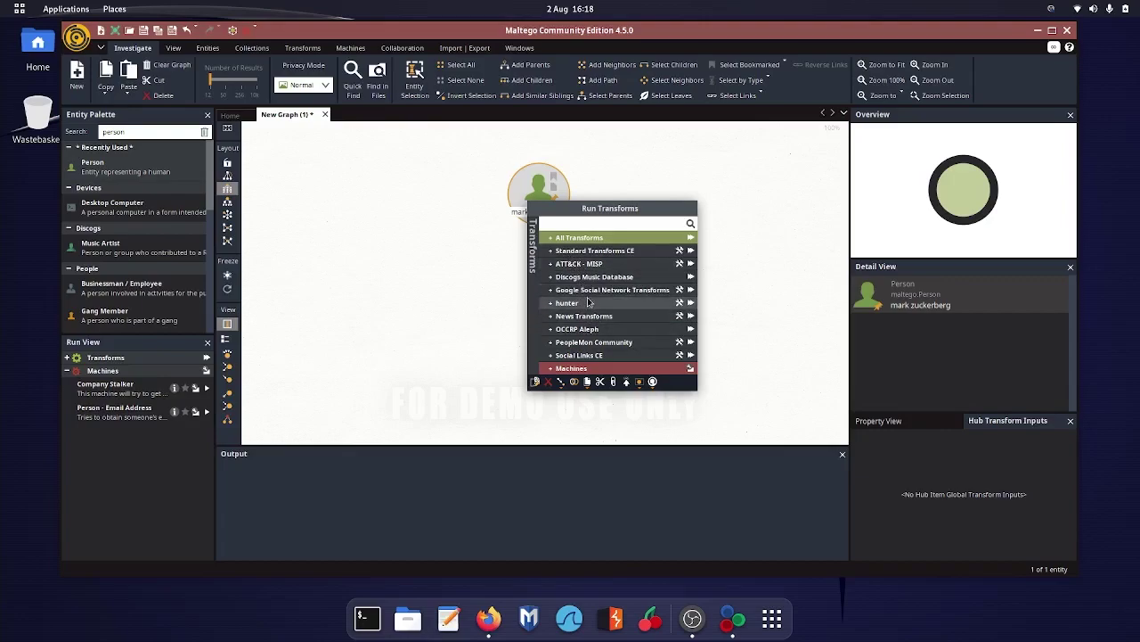
left_click(693, 241)
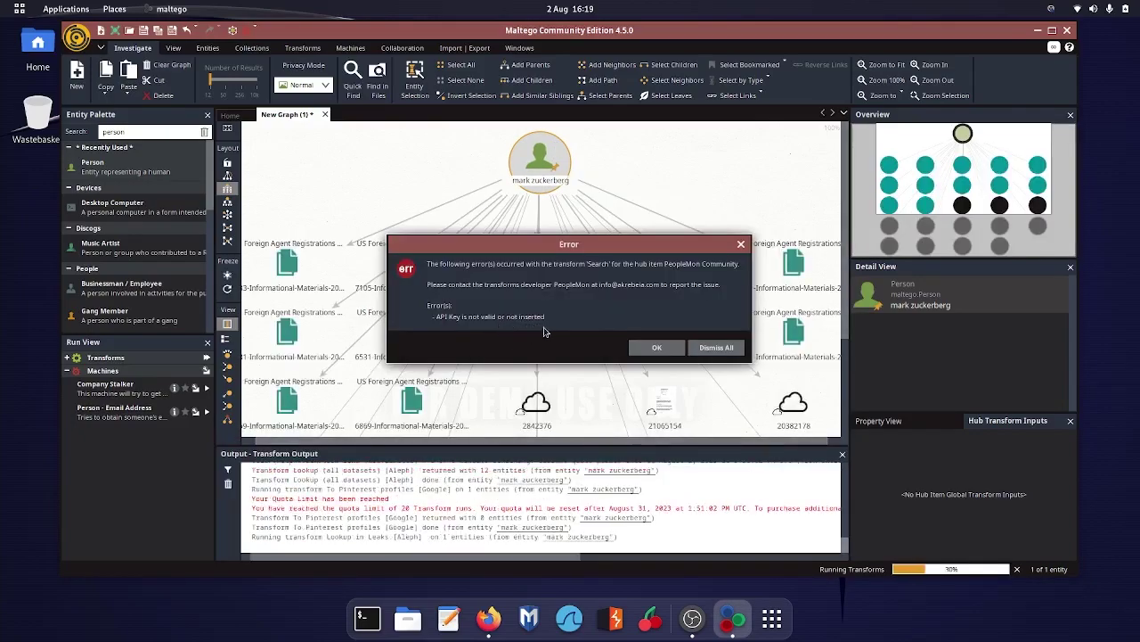
Dismiss the PeopleMon, MISP, quota-limit and access-denied error dialogs as they appear
left_click(656, 348)
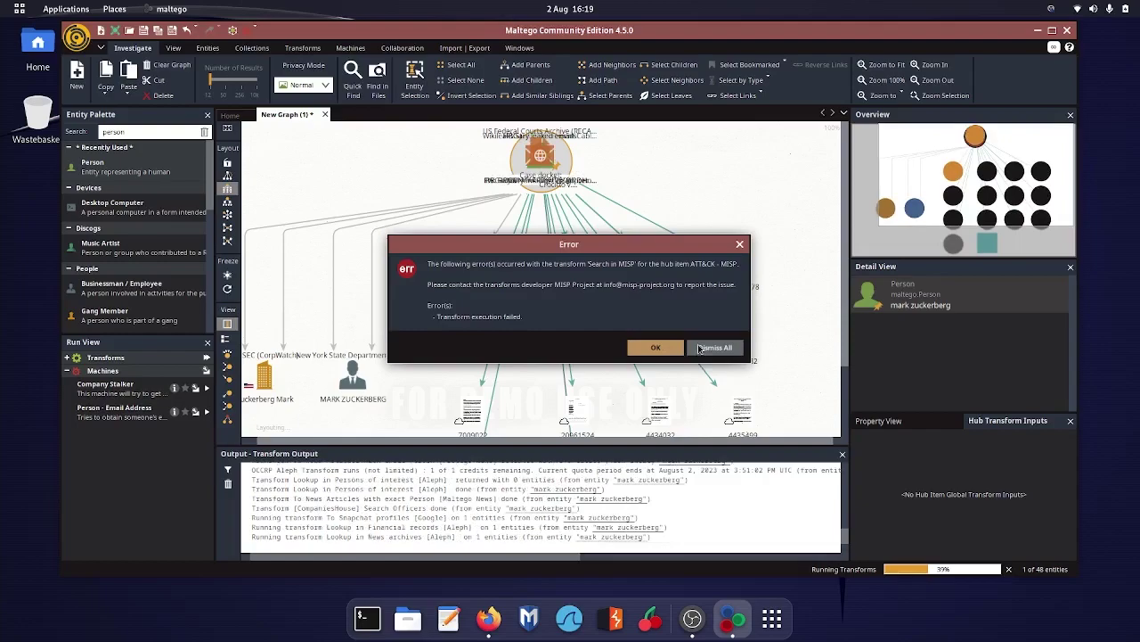
left_click(664, 351)
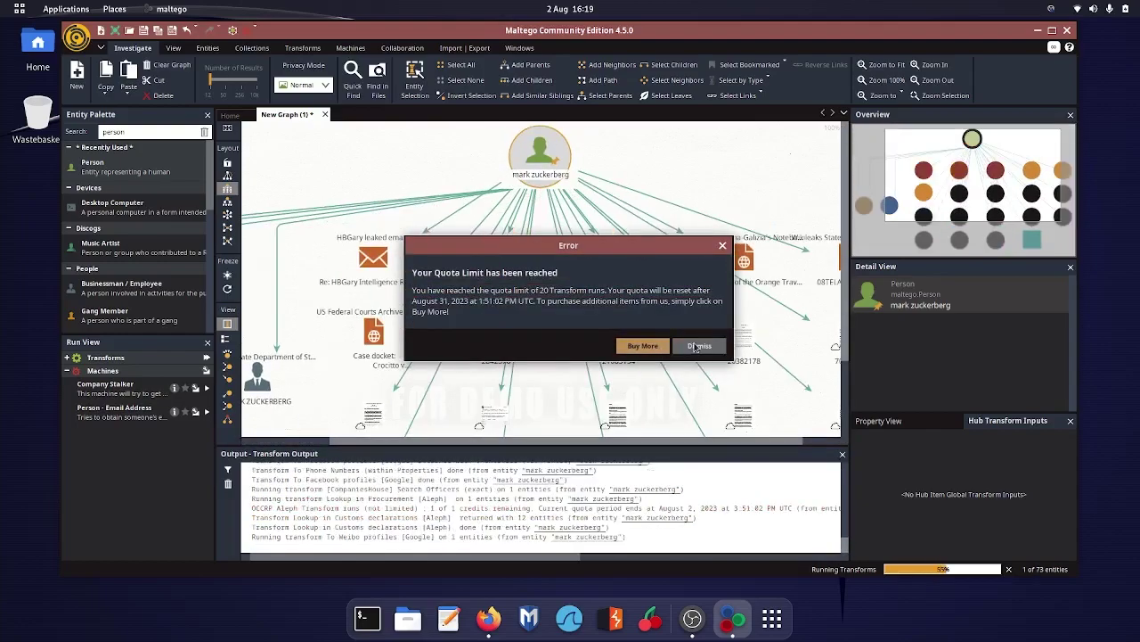
left_click(698, 346)
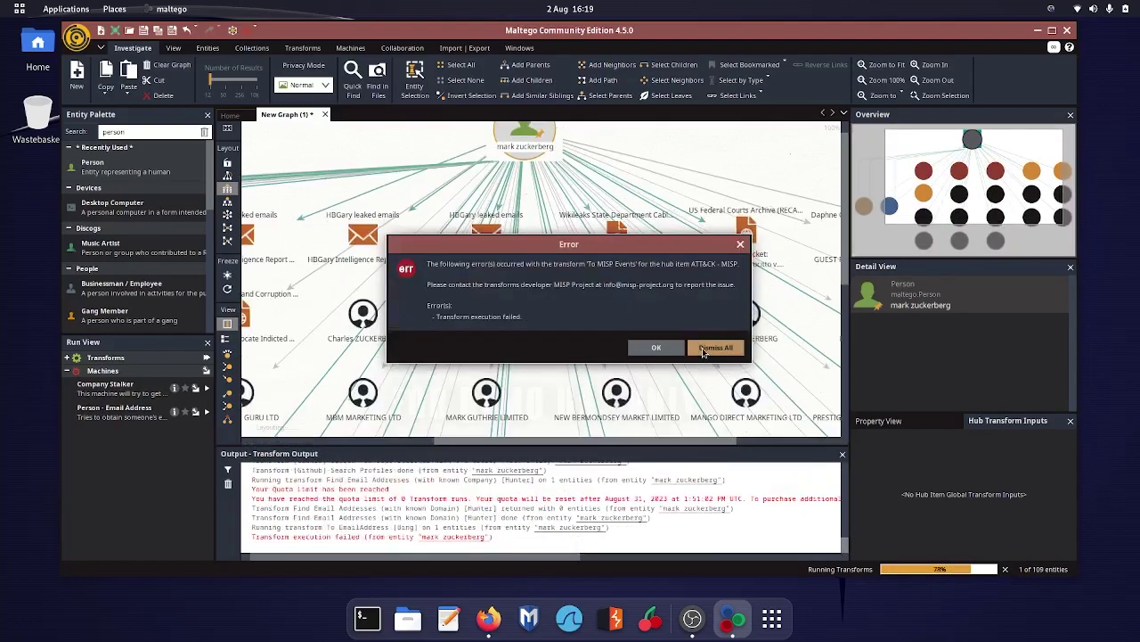
left_click(703, 349)
left_click(703, 351)
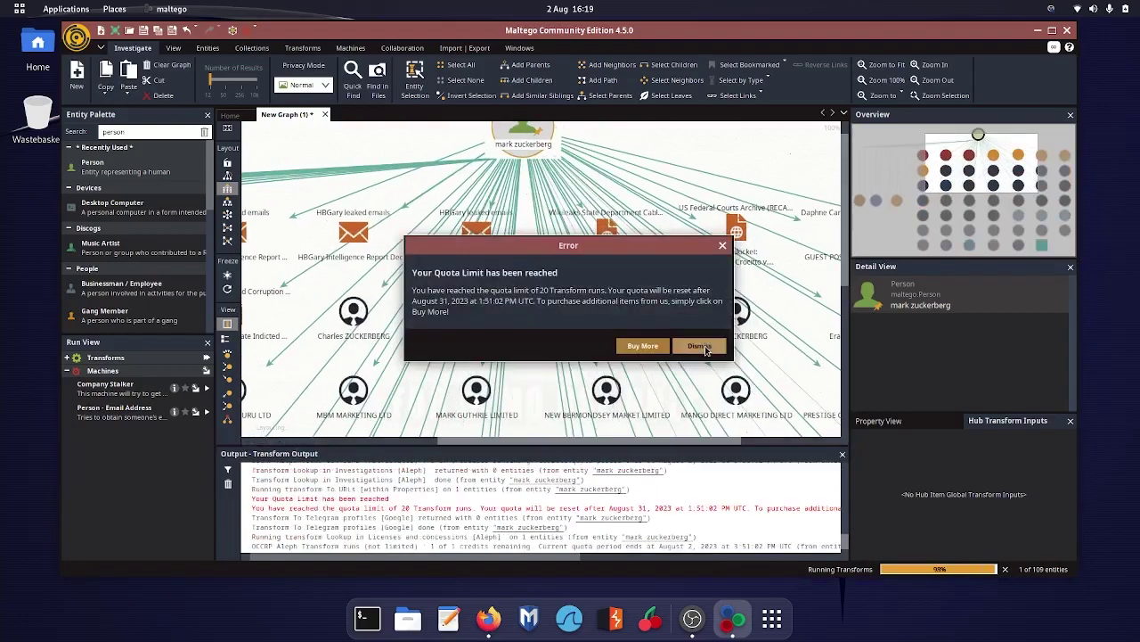
left_click(703, 349)
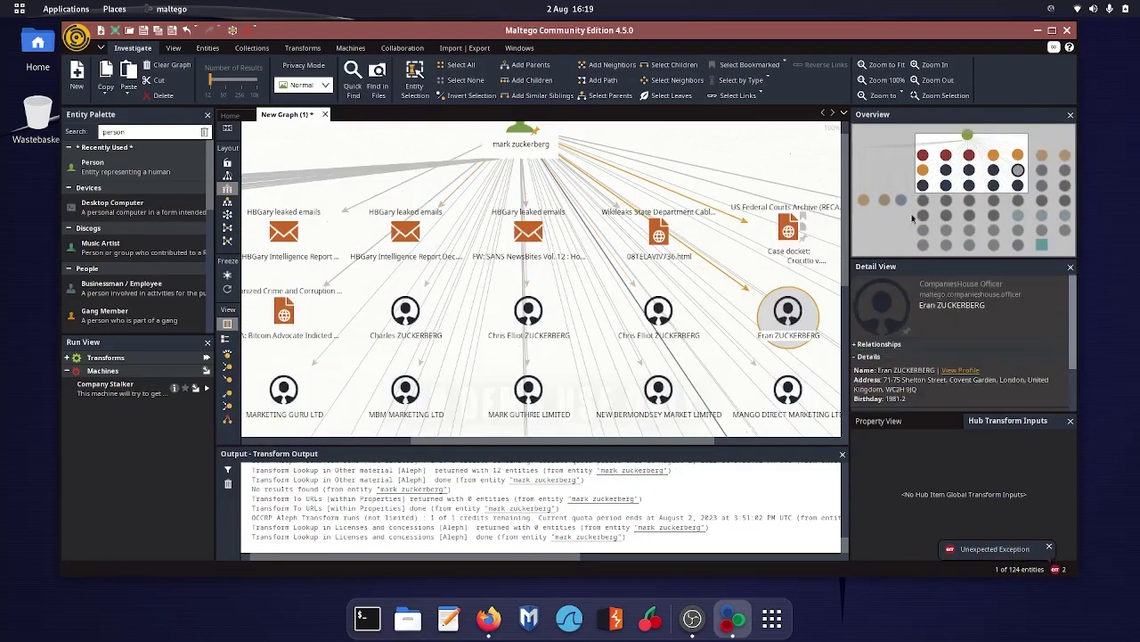
Open the target's Aleph person result's OCCRP Aleph URL in Firefox, then return to Maltego
left_click_drag(958, 161, 929, 166)
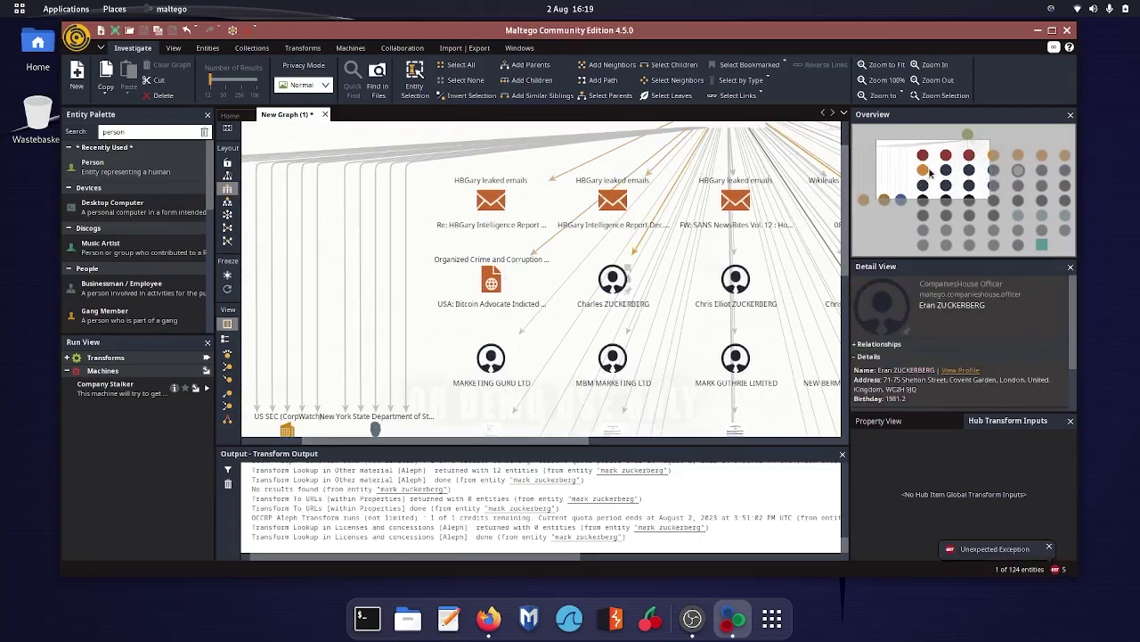
left_click_drag(948, 168, 920, 197)
right_click(446, 312)
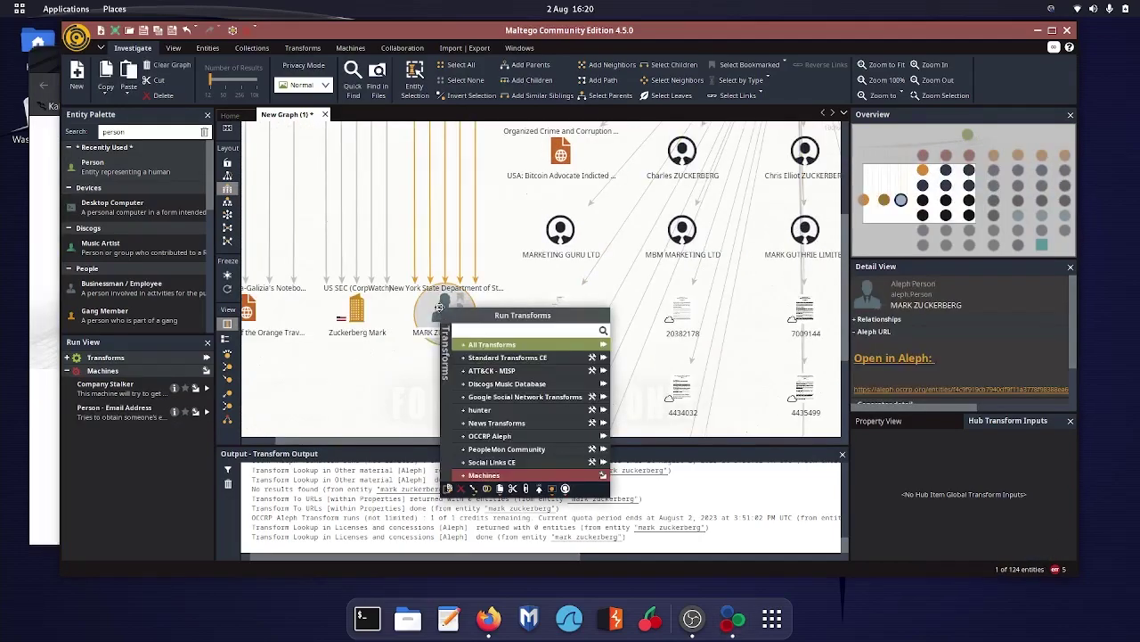
left_click(978, 345)
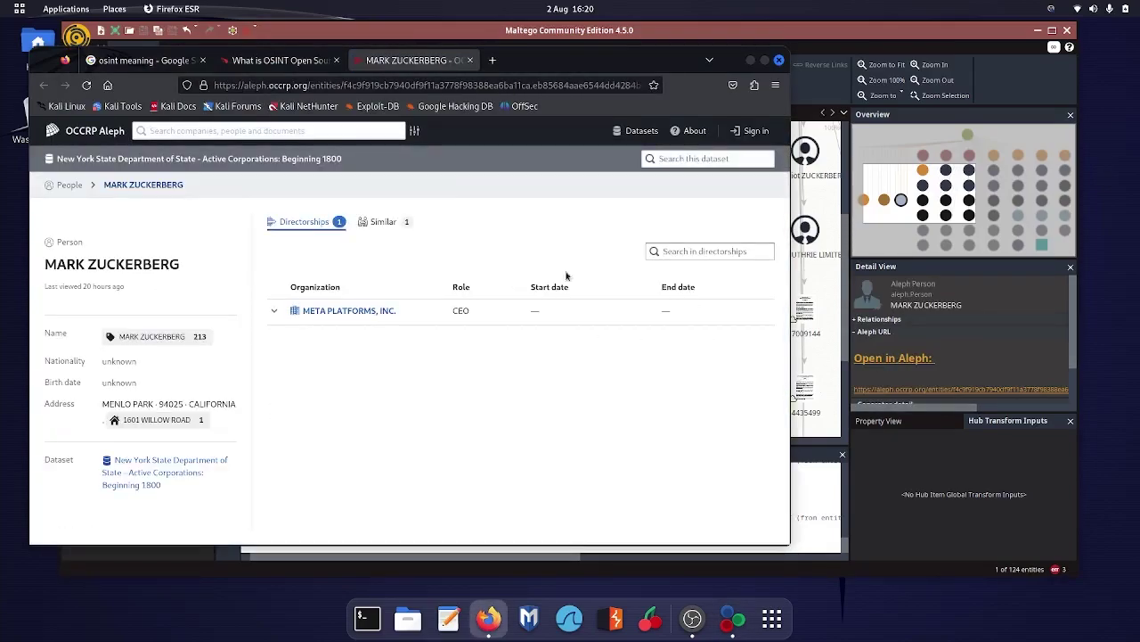
left_click(1074, 159)
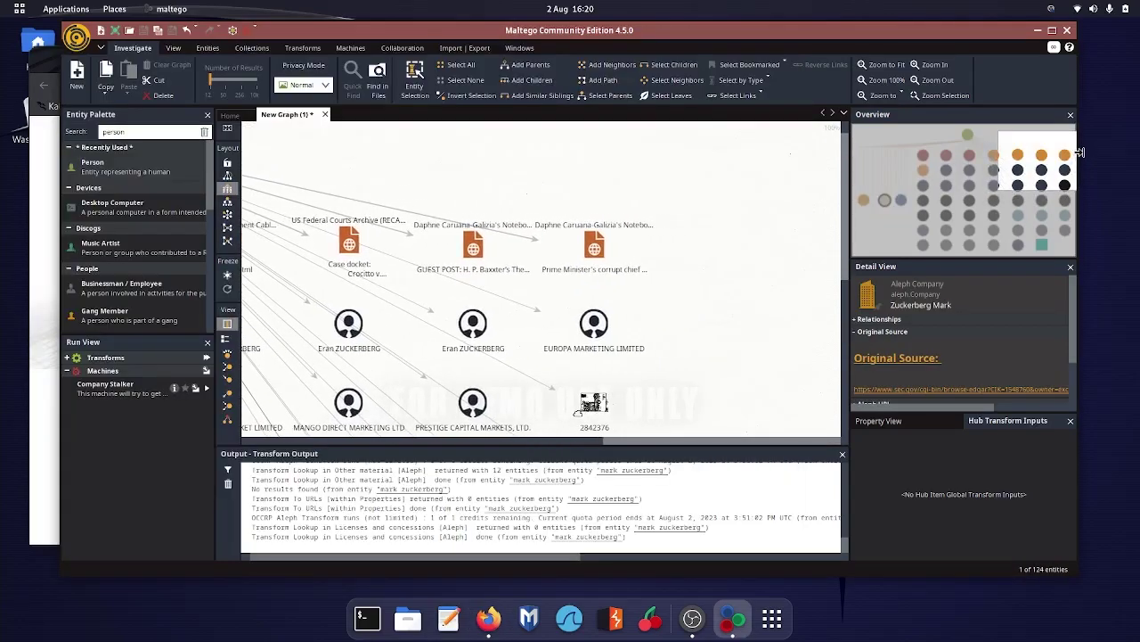
Delete the 73-entity Aleph Pages node from the graph
left_click_drag(1074, 159, 1069, 216)
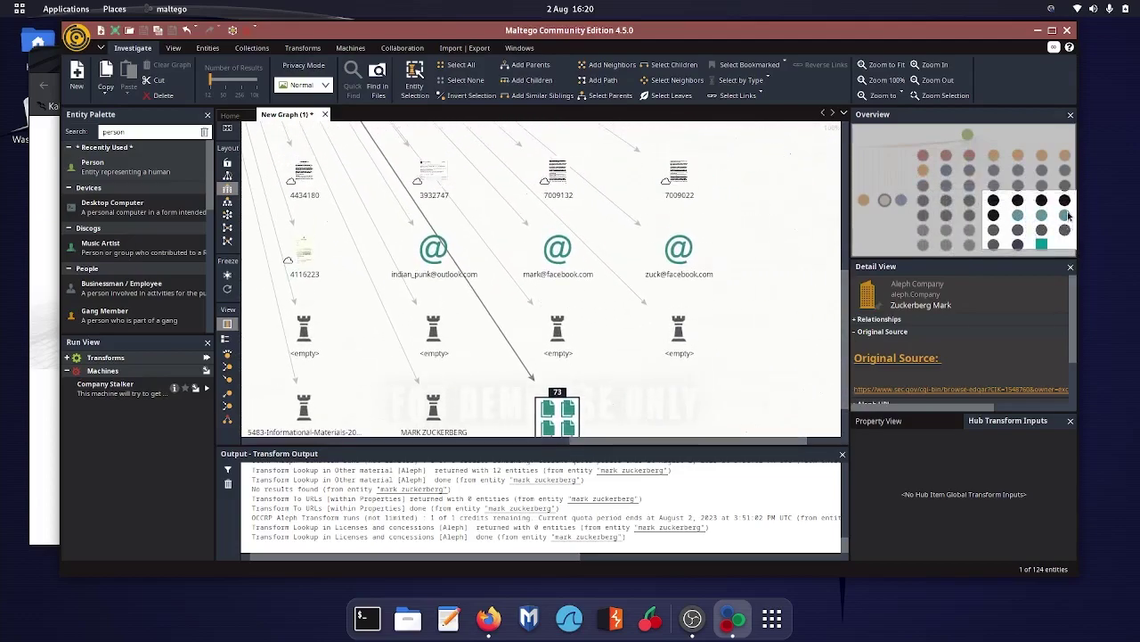
left_click(558, 417)
right_click(559, 422)
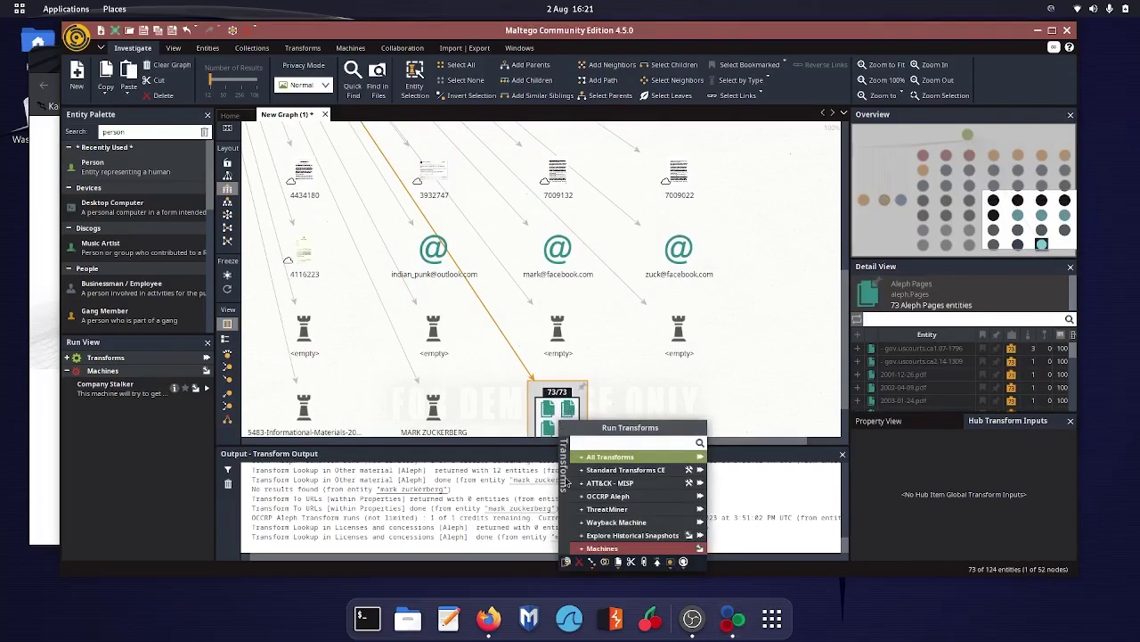
left_click(579, 562)
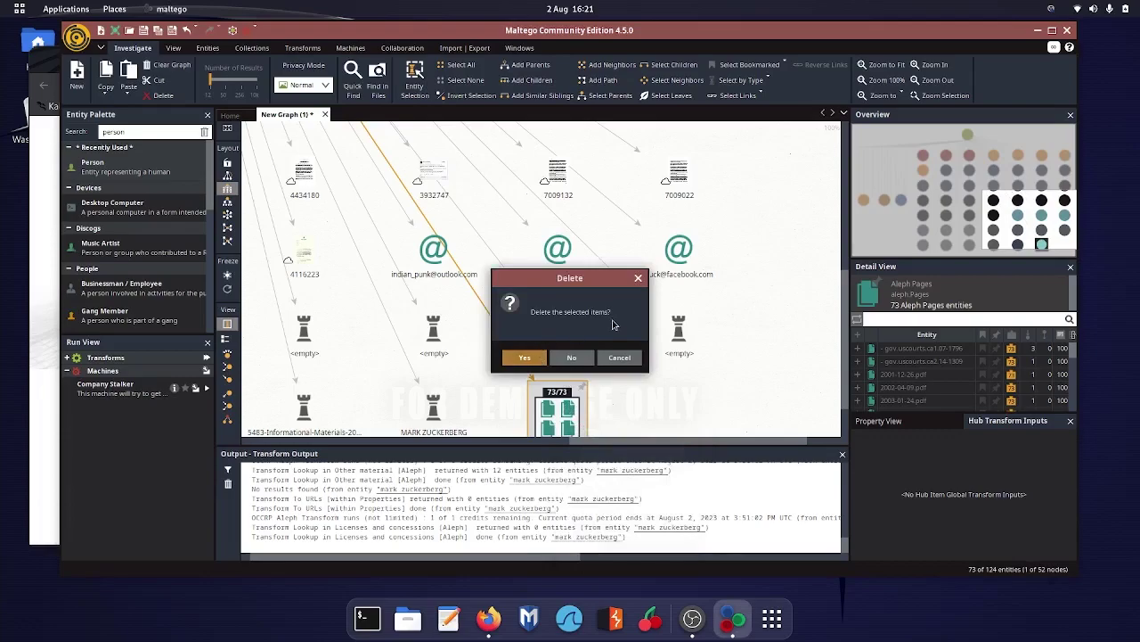
left_click(525, 358)
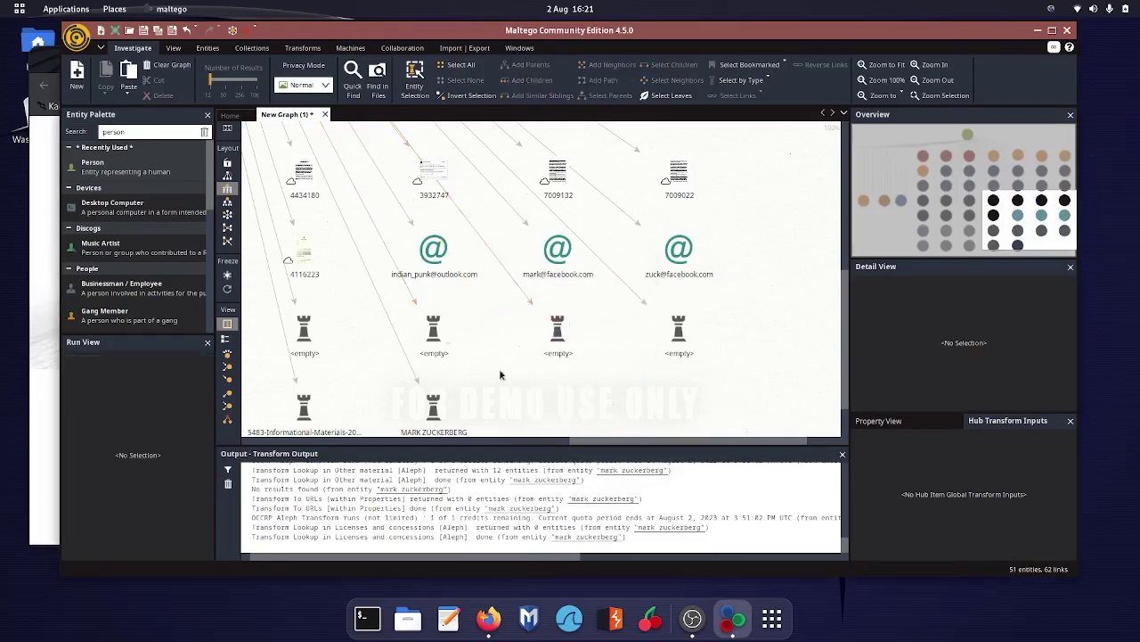
Open document node 20382178's DocumentCloud link in the browser, then return to Maltego
left_click(600, 278)
scroll(931, 368, "down", 1)
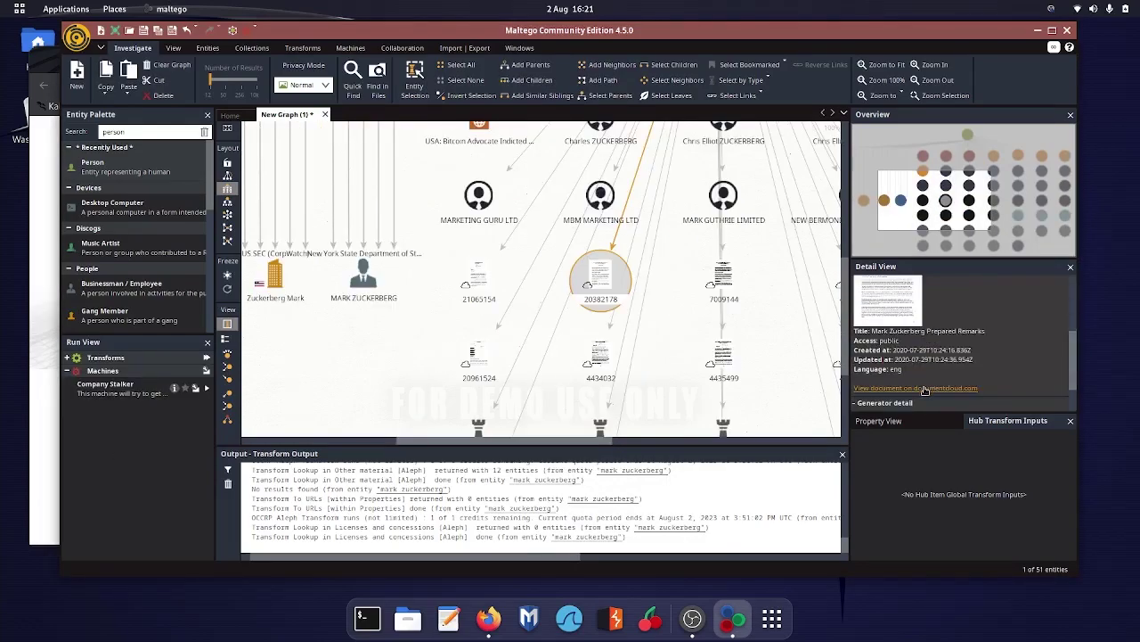
left_click(924, 389)
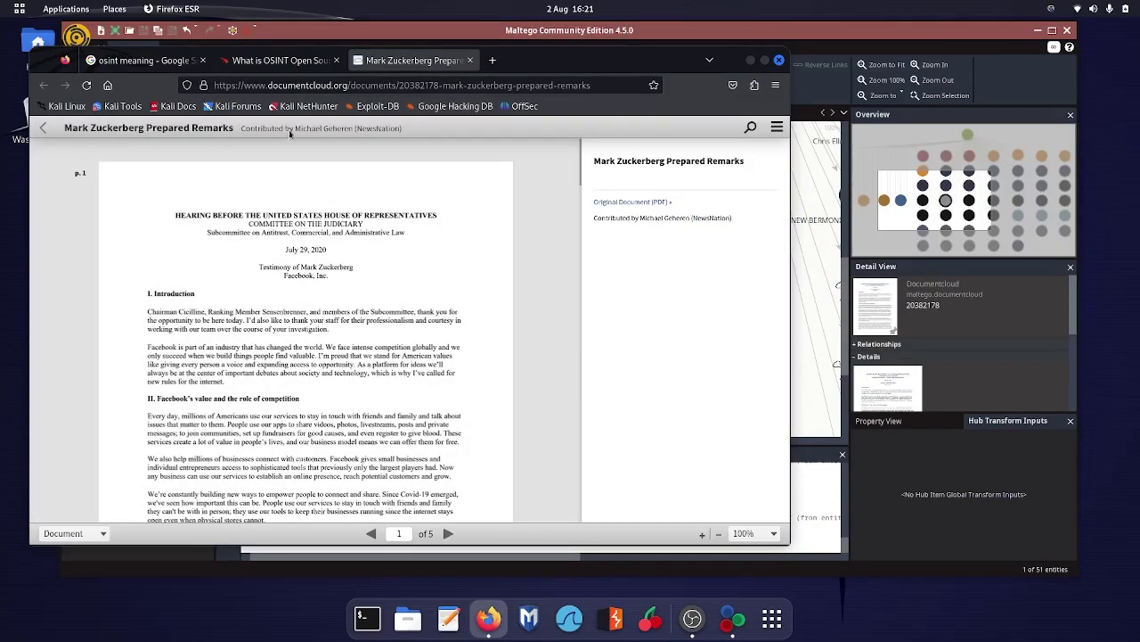
left_click(857, 254)
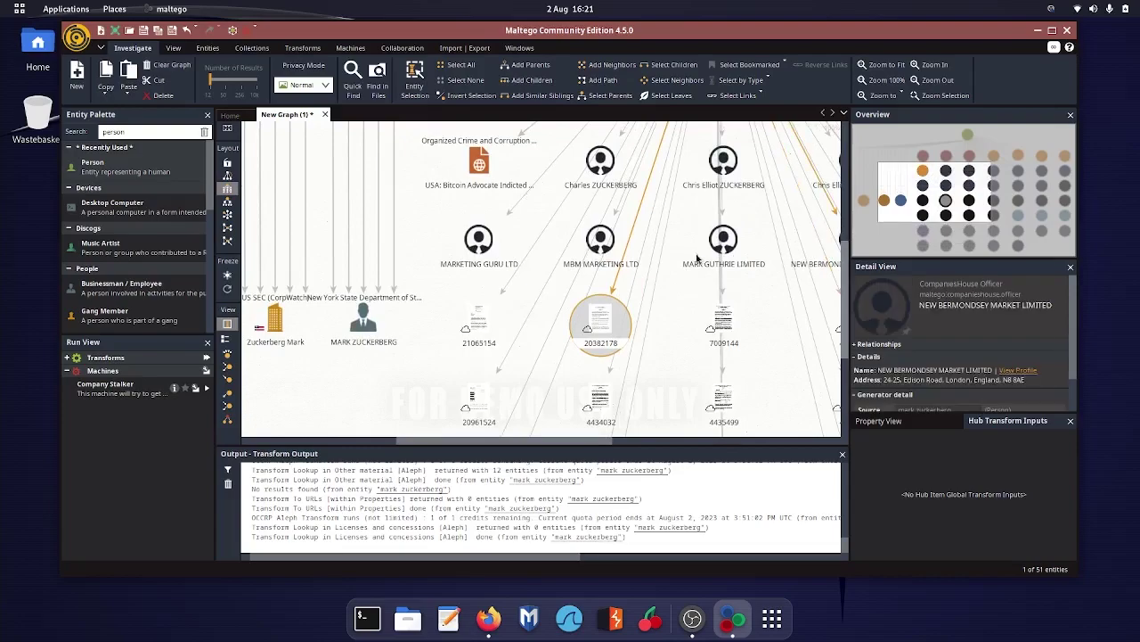
Discard the 51-entity graph without saving and open a blank New Graph (1)
left_click_drag(521, 444, 567, 446)
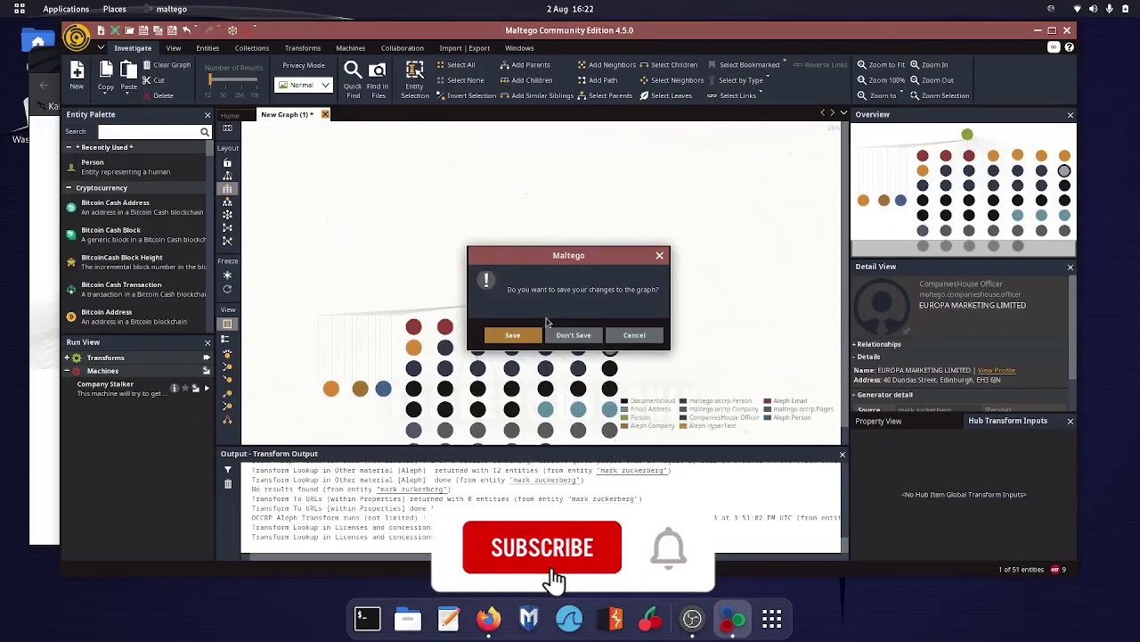
left_click(572, 335)
double_click(229, 114)
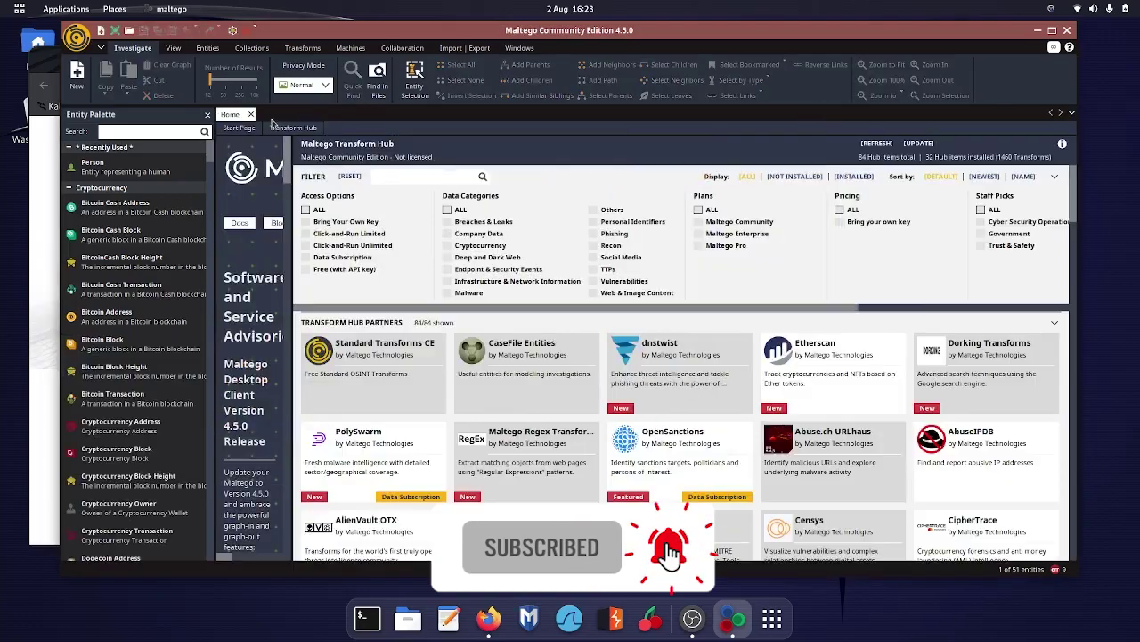
left_click(76, 71)
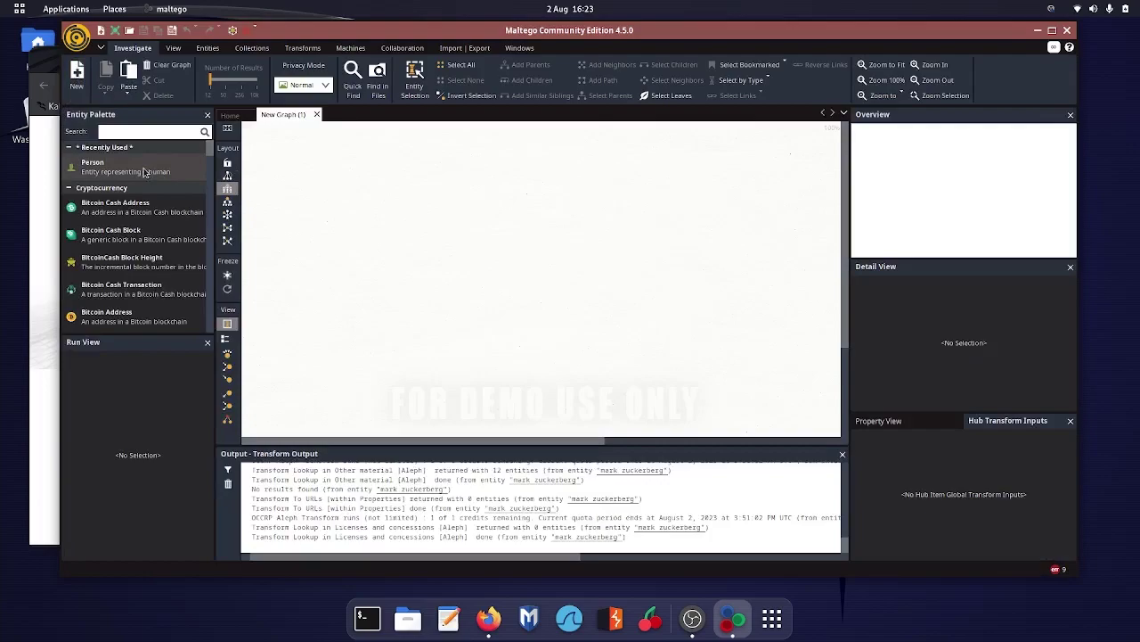
Place a Person entity on the graph and change its Full Name from John Doe to the second person's name
left_click_drag(145, 169, 518, 214)
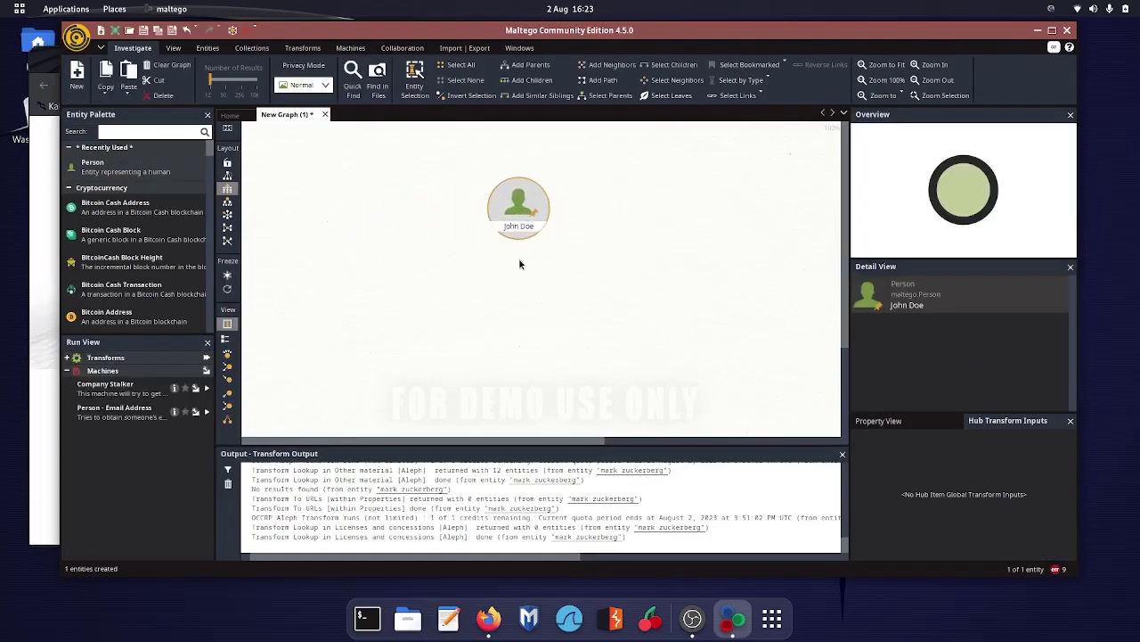
left_click(922, 307)
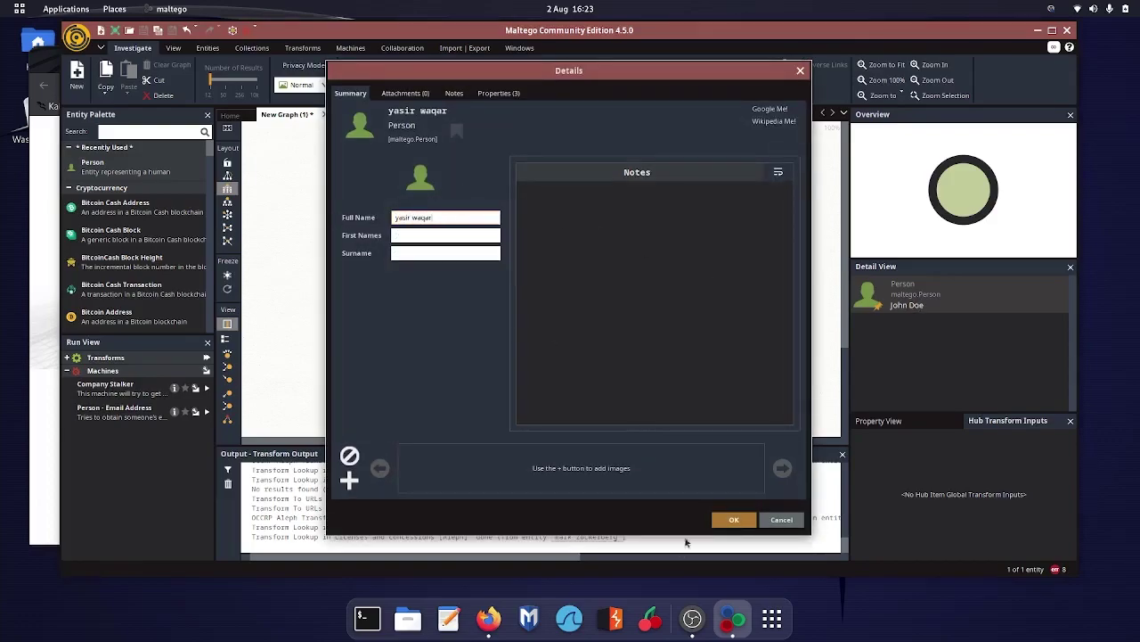
left_click(732, 520)
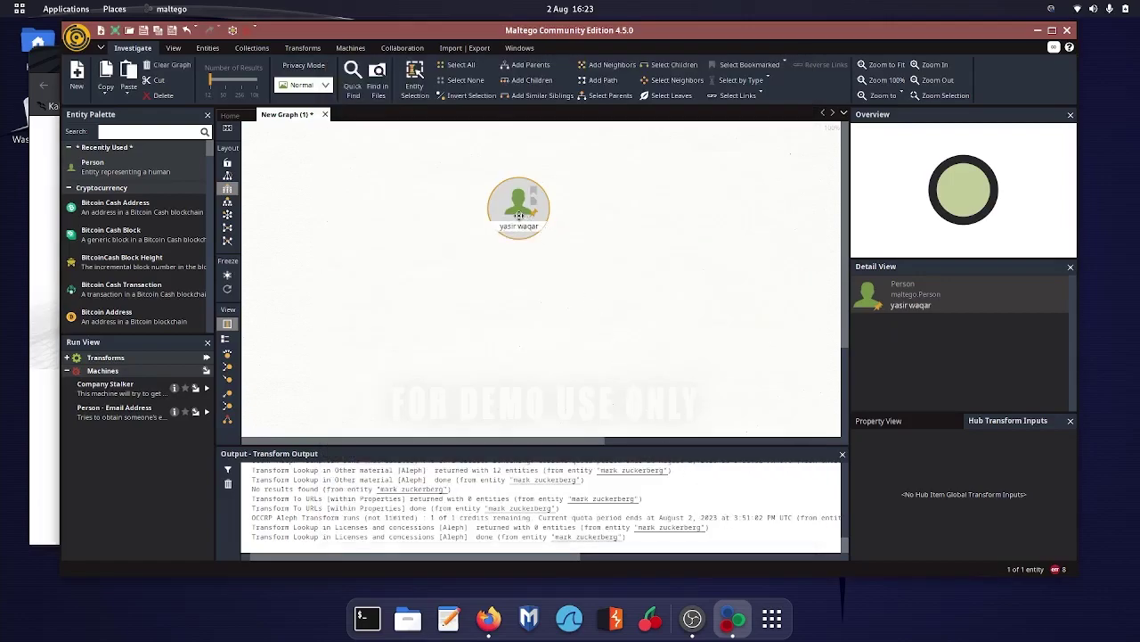
Run All Transforms on the person entity, declining sign-in
right_click(519, 216)
left_click(685, 253)
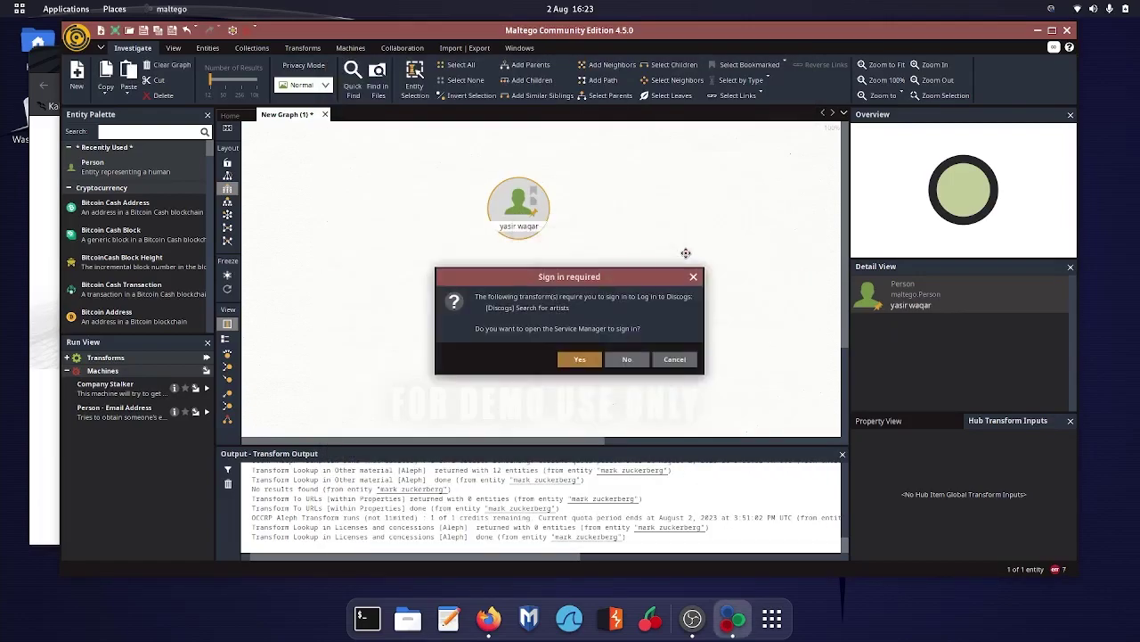
left_click(627, 359)
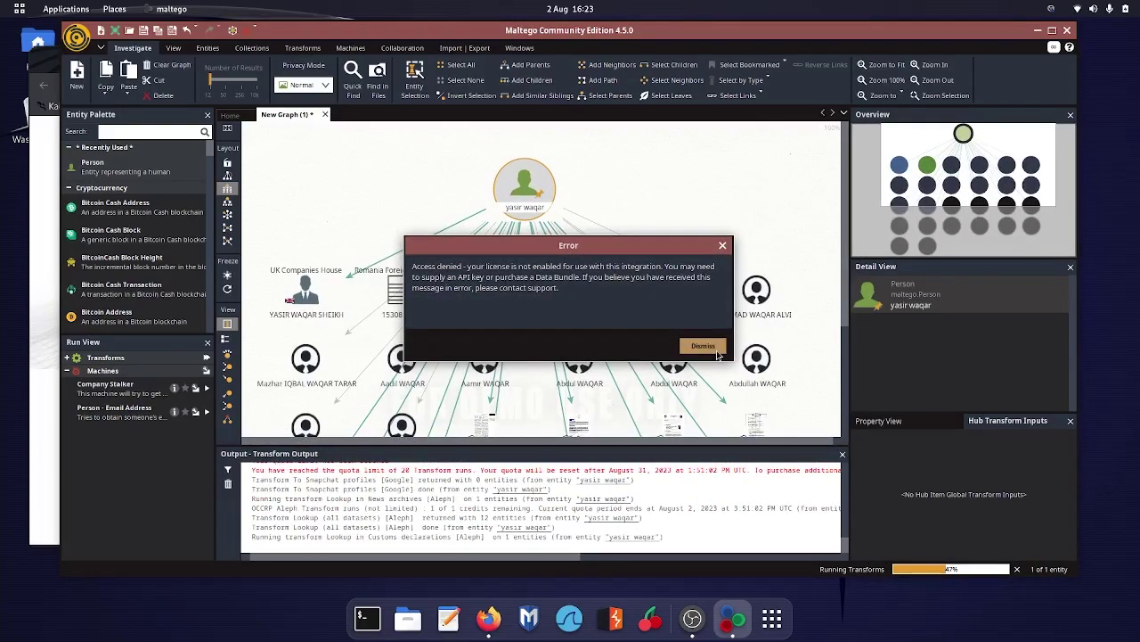
Dismiss the access denied, MISP transform and quota limit error dialogs
left_click(703, 345)
left_click(673, 359)
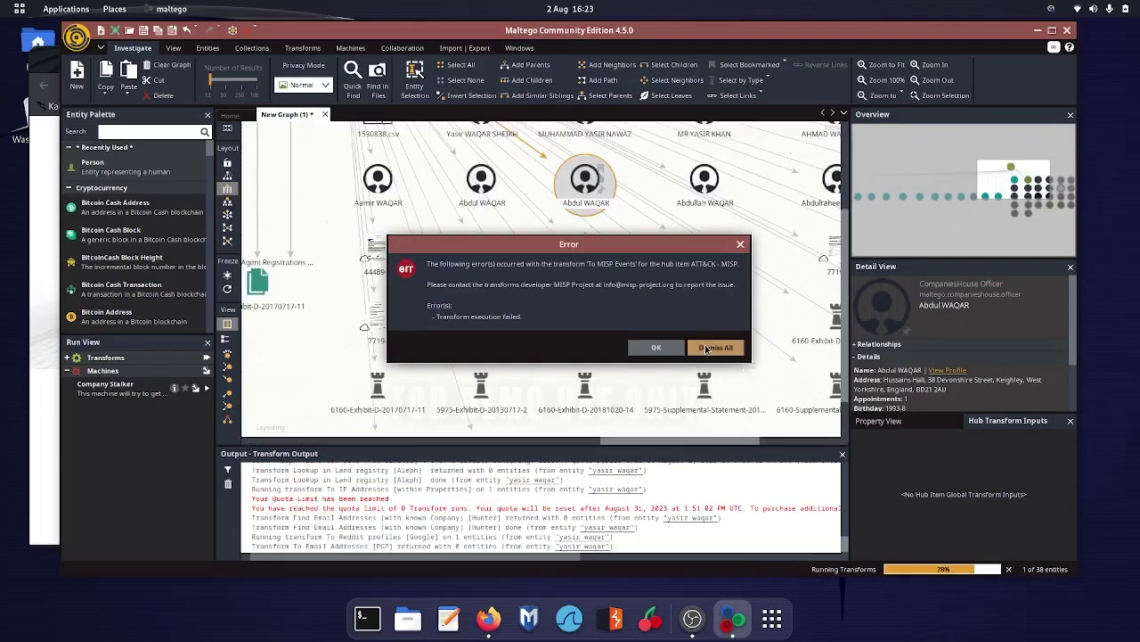
left_click(707, 348)
left_click(700, 347)
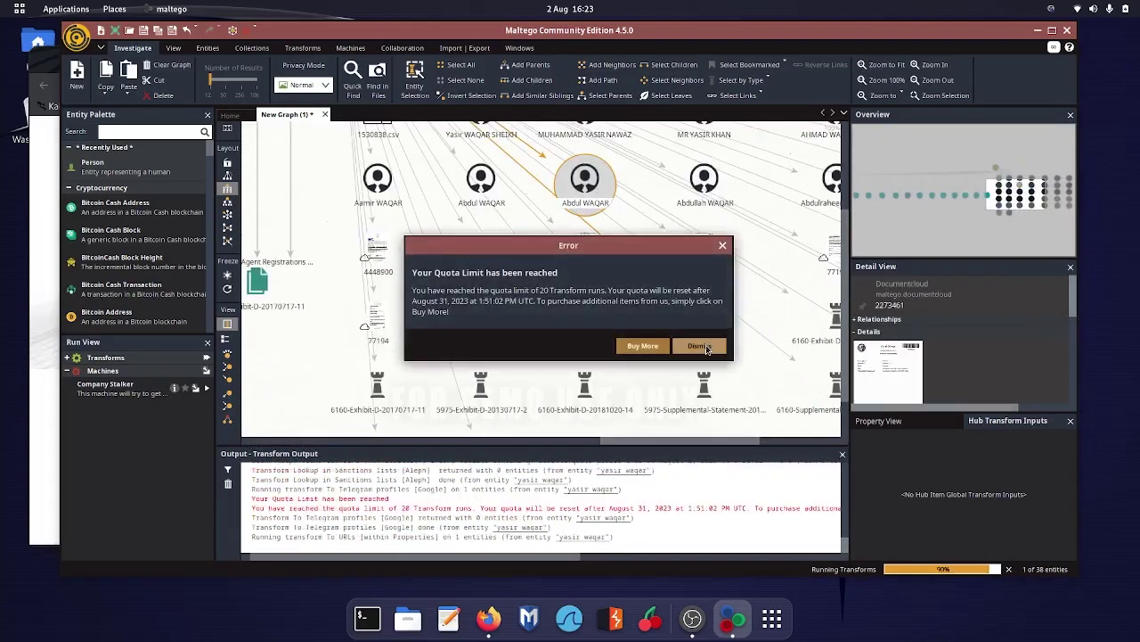
left_click(701, 347)
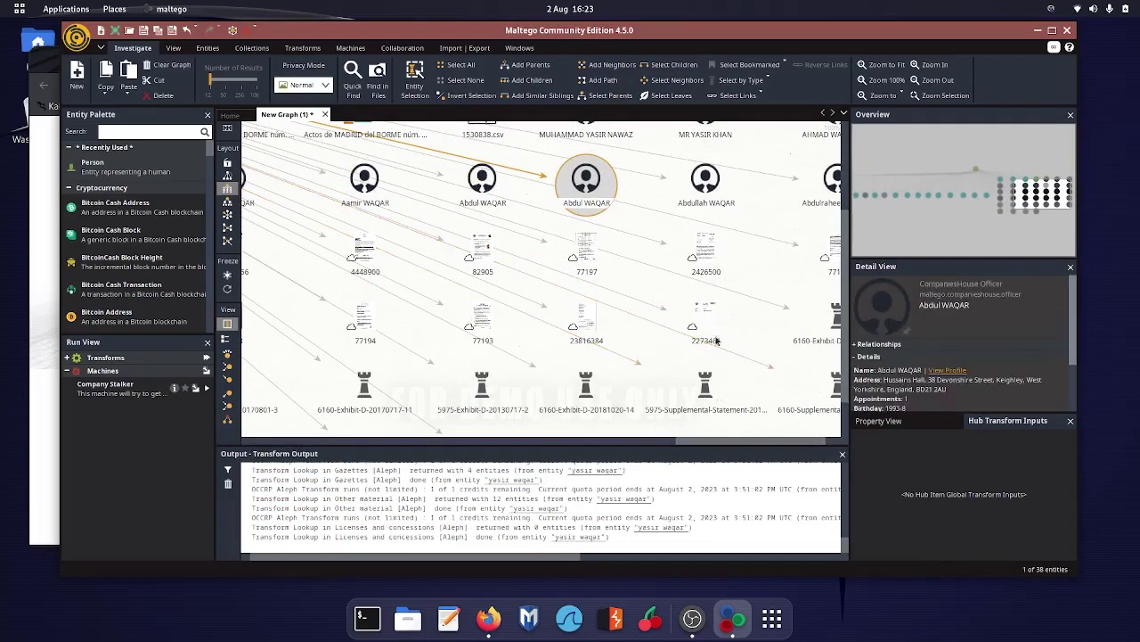
mouse_move(1032, 198)
left_mouse_down()
mouse_move(900, 187)
mouse_move(876, 202)
mouse_move(979, 196)
mouse_move(996, 181)
mouse_move(1011, 194)
mouse_move(1043, 192)
mouse_move(869, 195)
mouse_move(1052, 201)
mouse_move(1023, 210)
left_mouse_up()
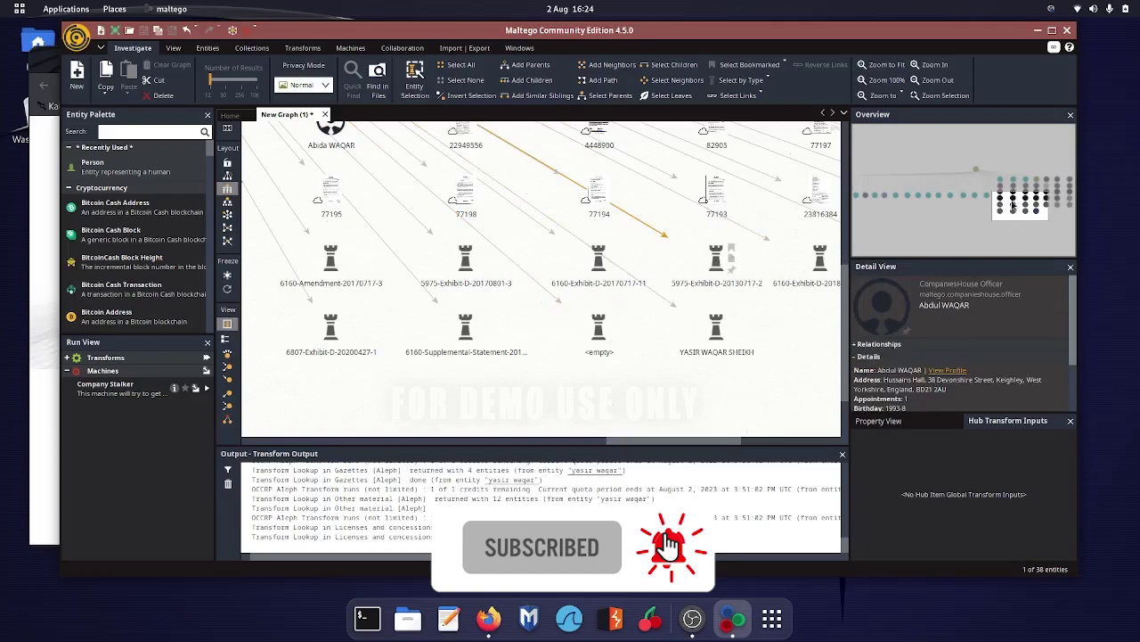
left_click_drag(1015, 206, 1014, 191)
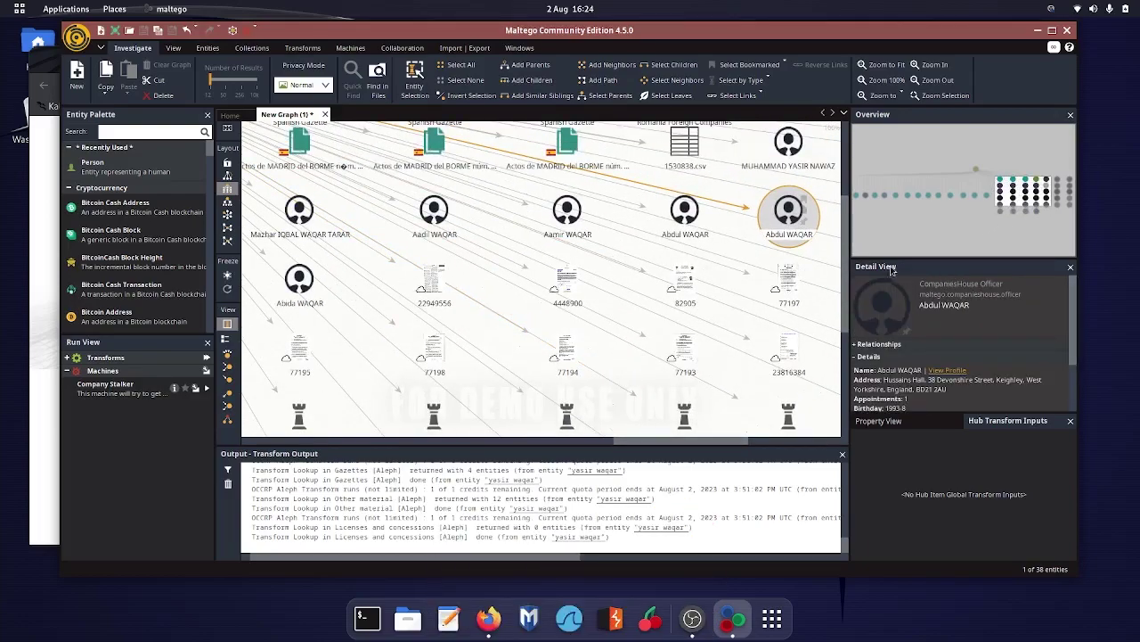
mouse_move(1037, 183)
left_mouse_down()
mouse_move(1042, 196)
mouse_move(1069, 185)
mouse_move(1034, 192)
left_mouse_up()
left_click(644, 196)
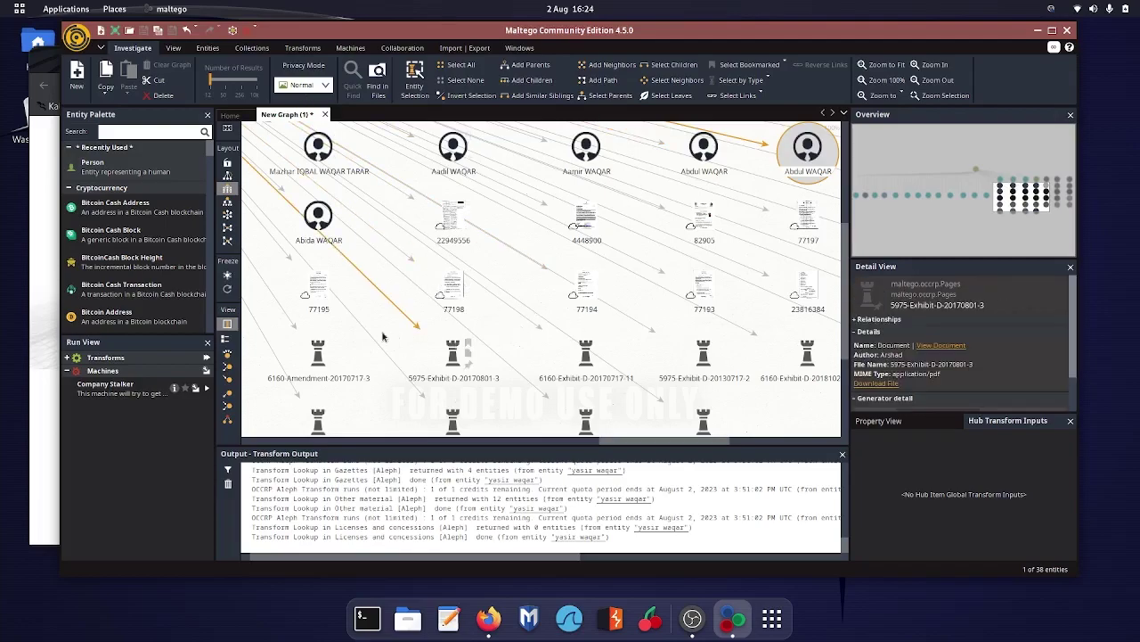
scroll(131, 273, "down", 5)
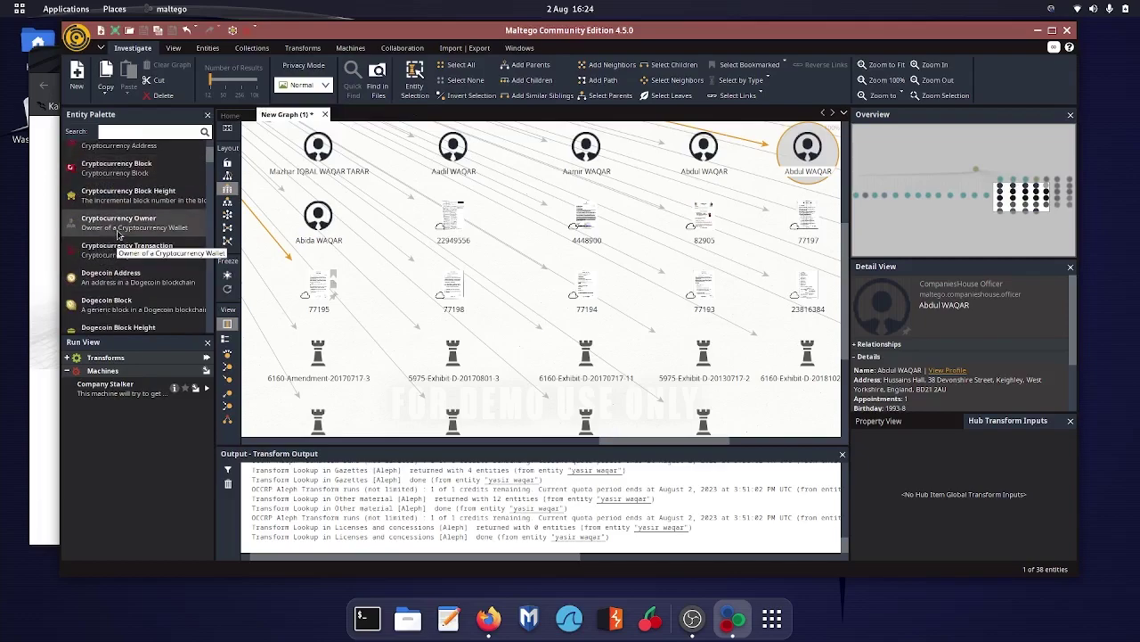
scroll(118, 234, "down", 3)
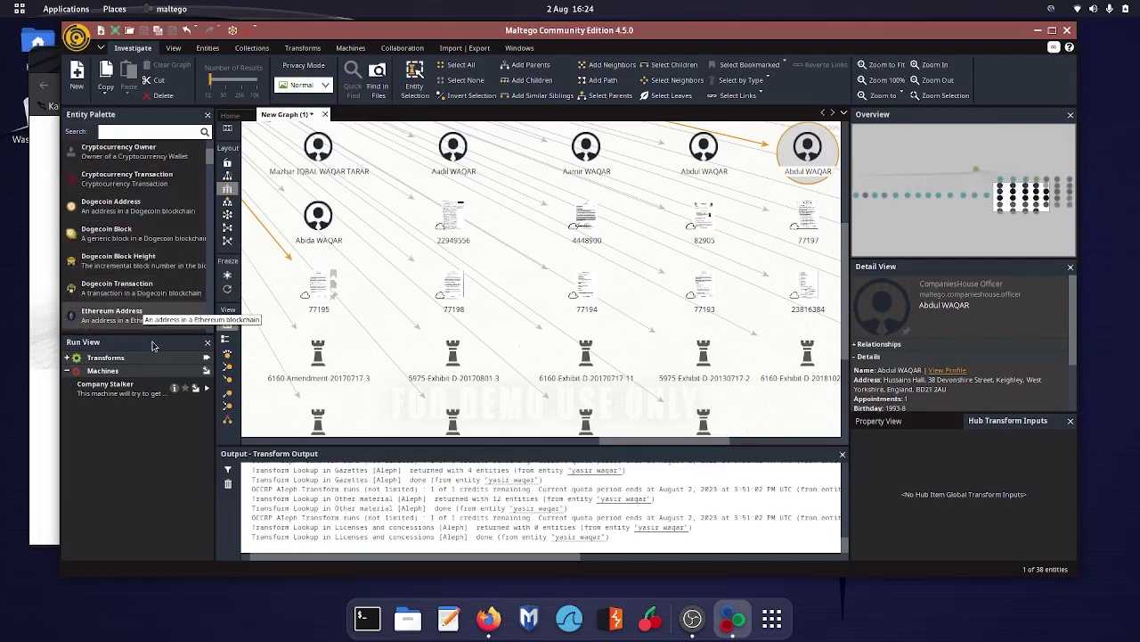
scroll(132, 231, "up", 5)
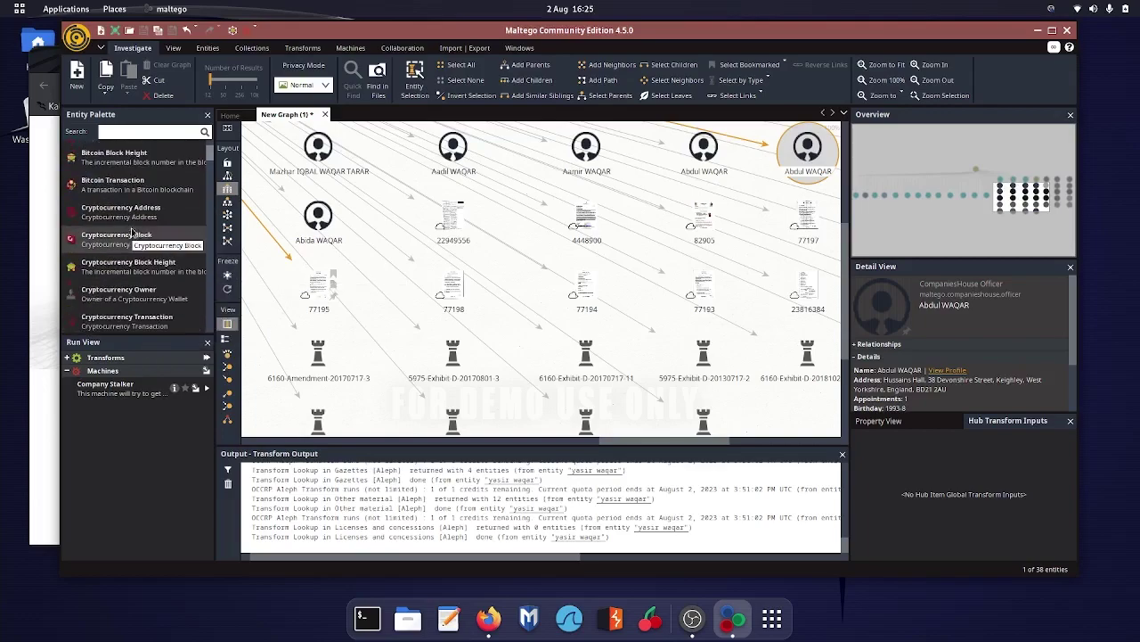